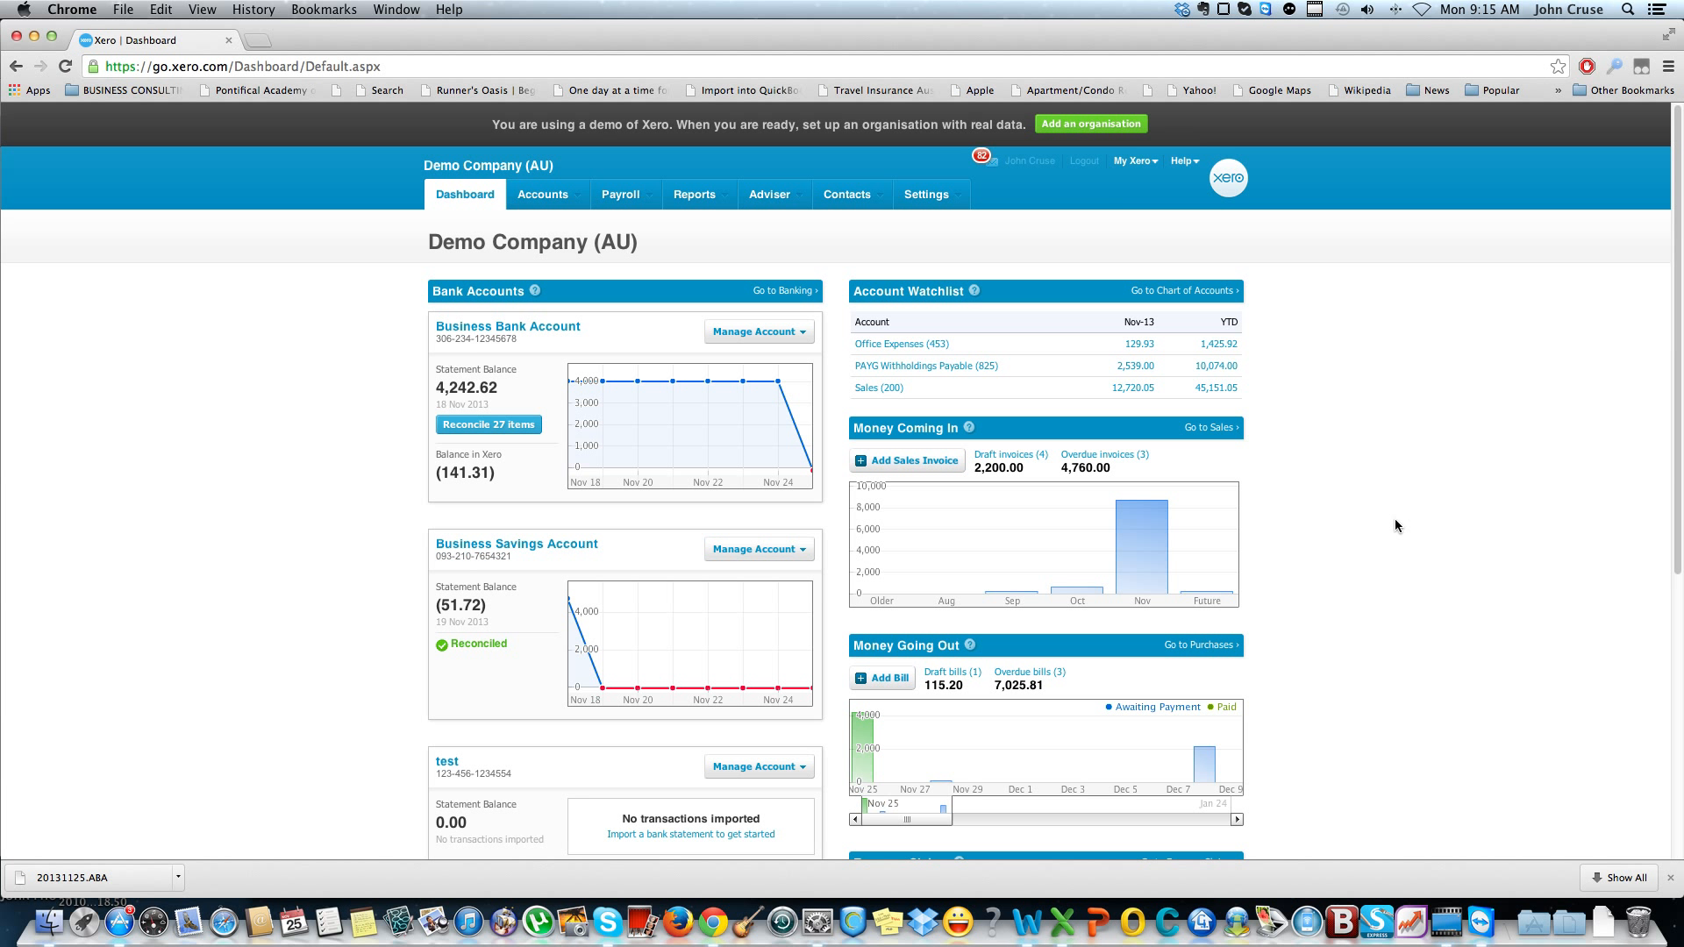
Add a payroll pay run for the Weekly Calendar period, week ending 21 Nov 2013
{"action": "left_click", "coordinate": [625, 203]}
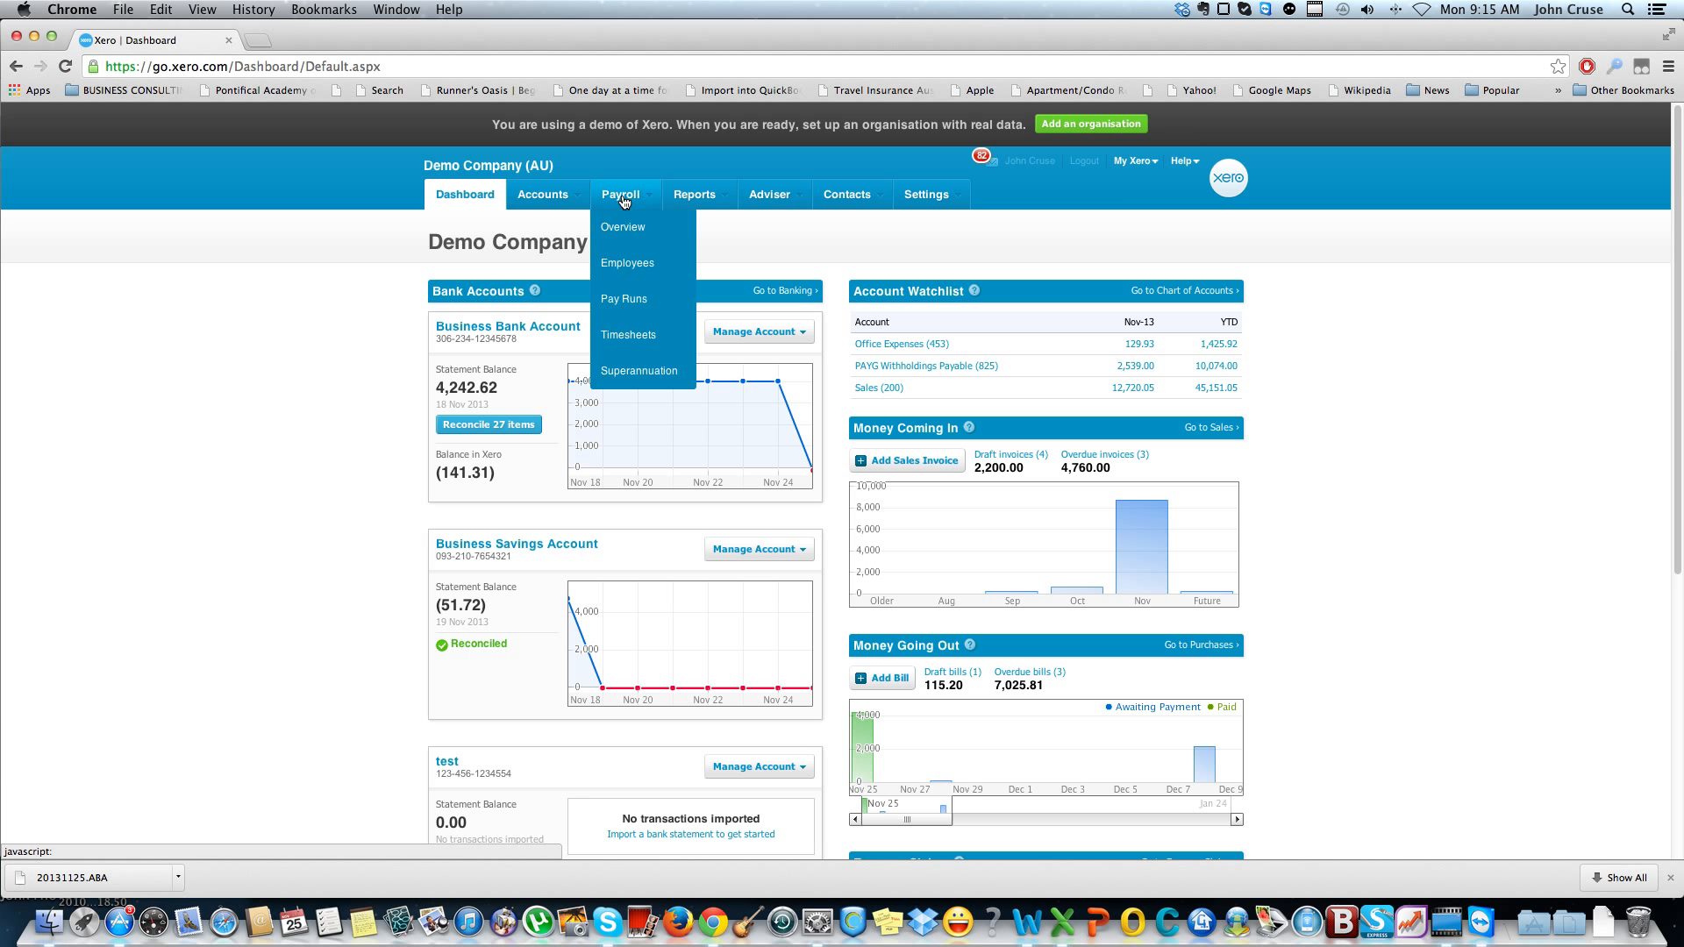
{"action": "left_click", "coordinate": [620, 300]}
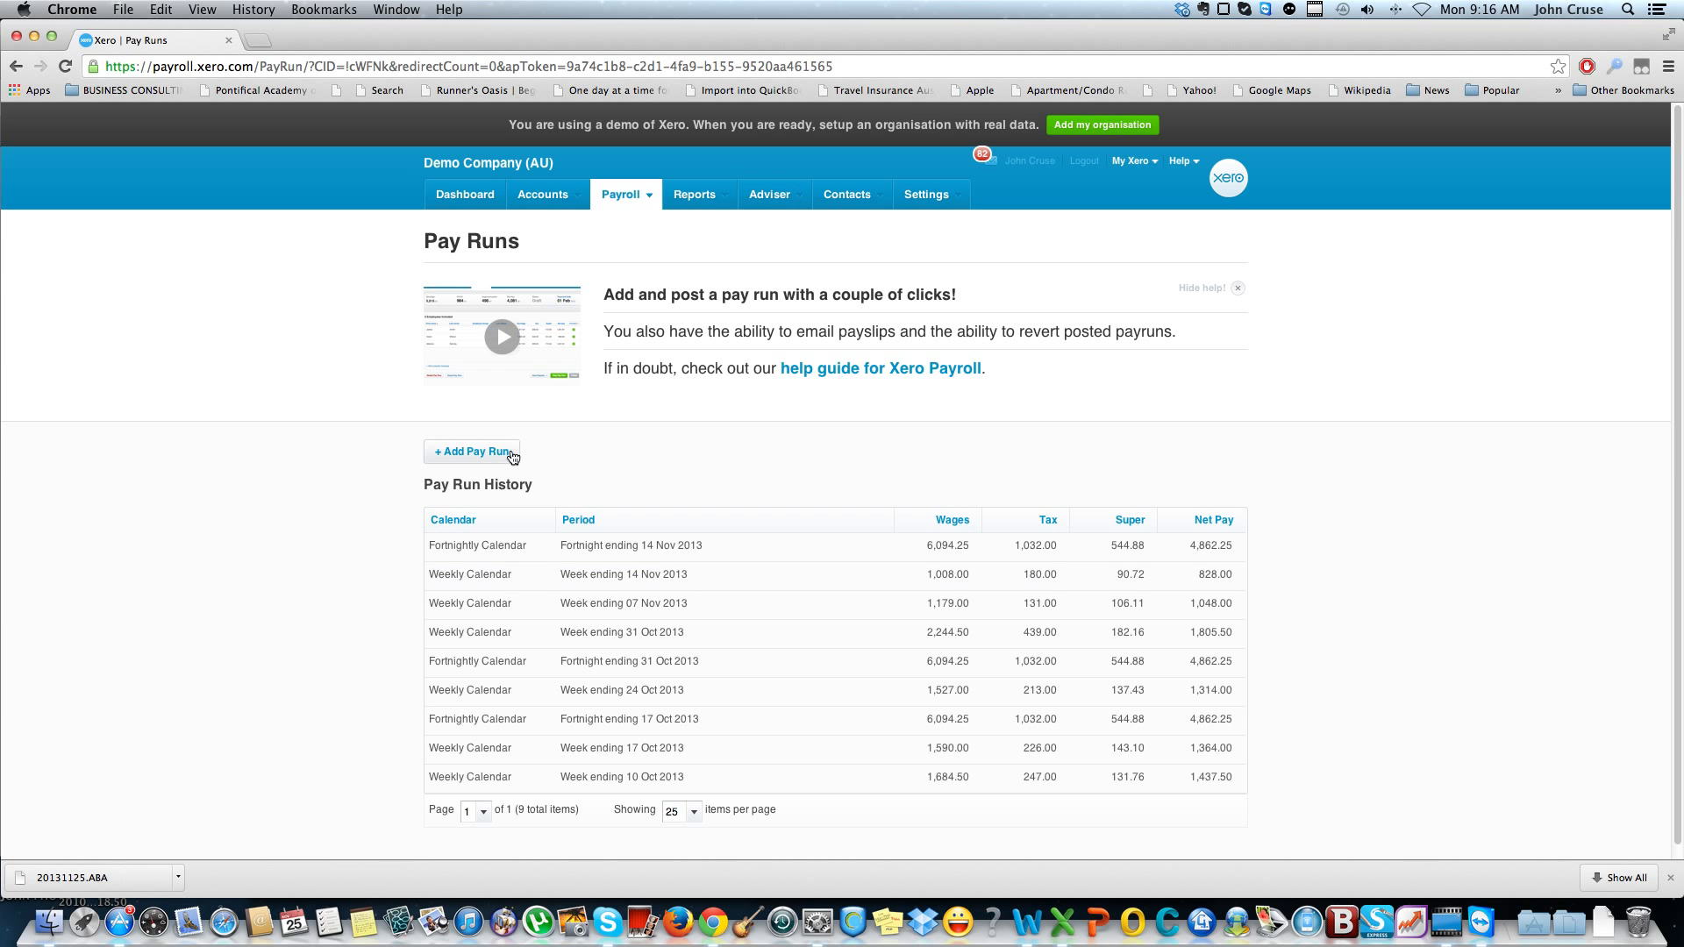
{"action": "left_click", "coordinate": [476, 462]}
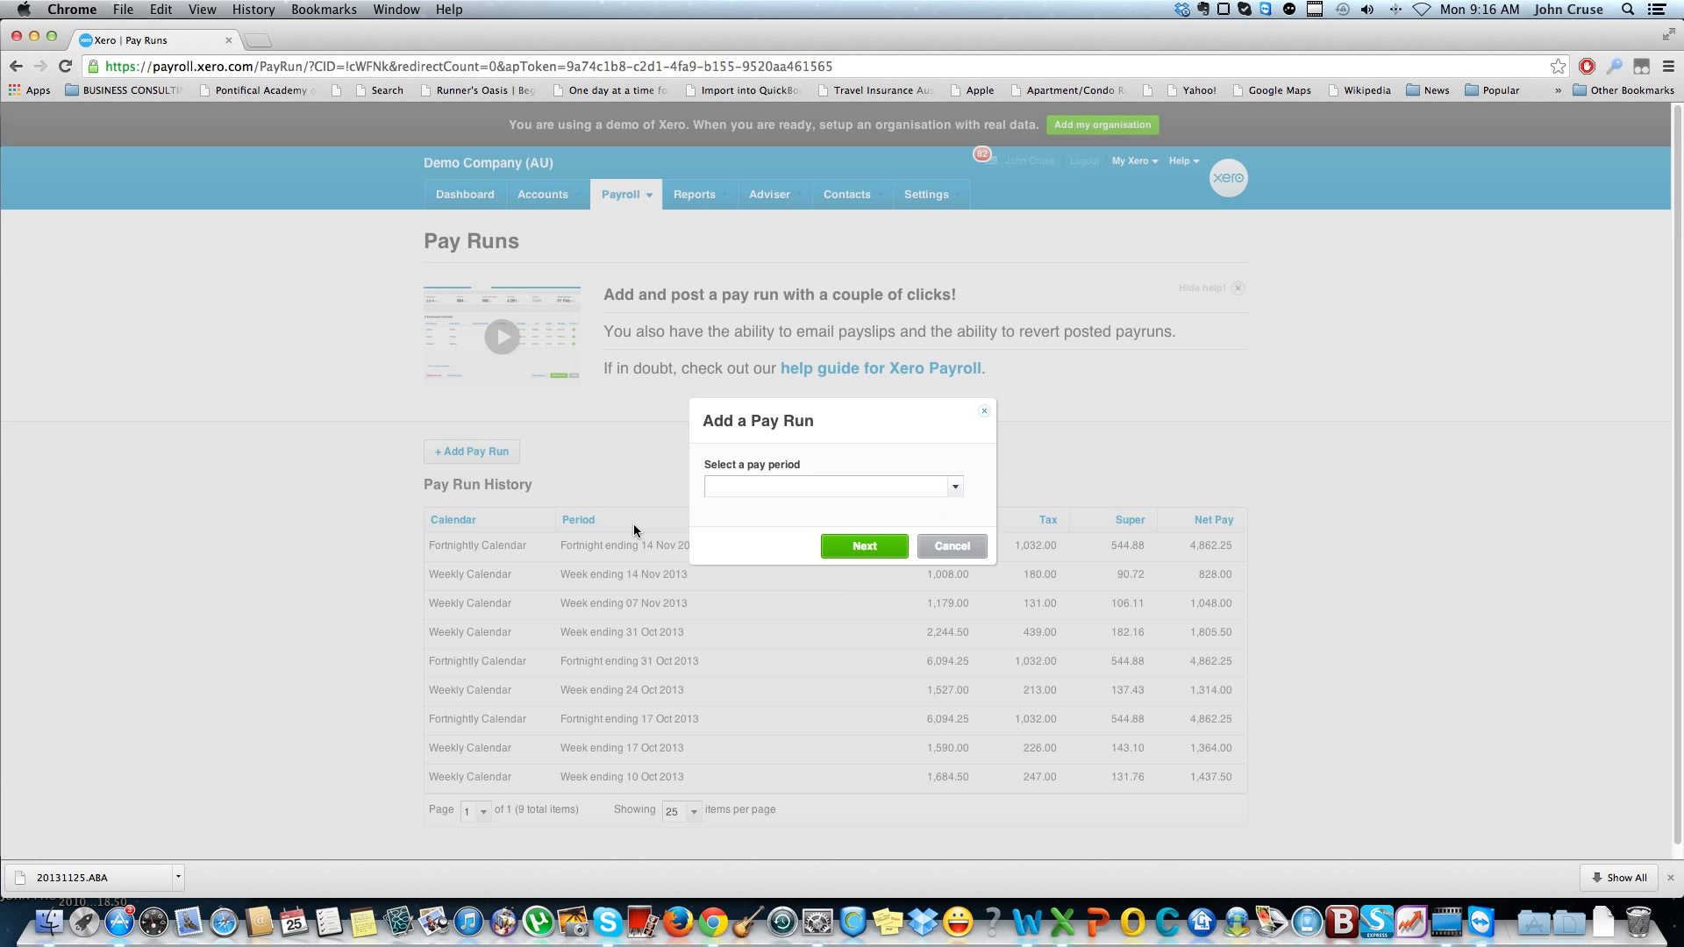
{"action": "left_click", "coordinate": [944, 485]}
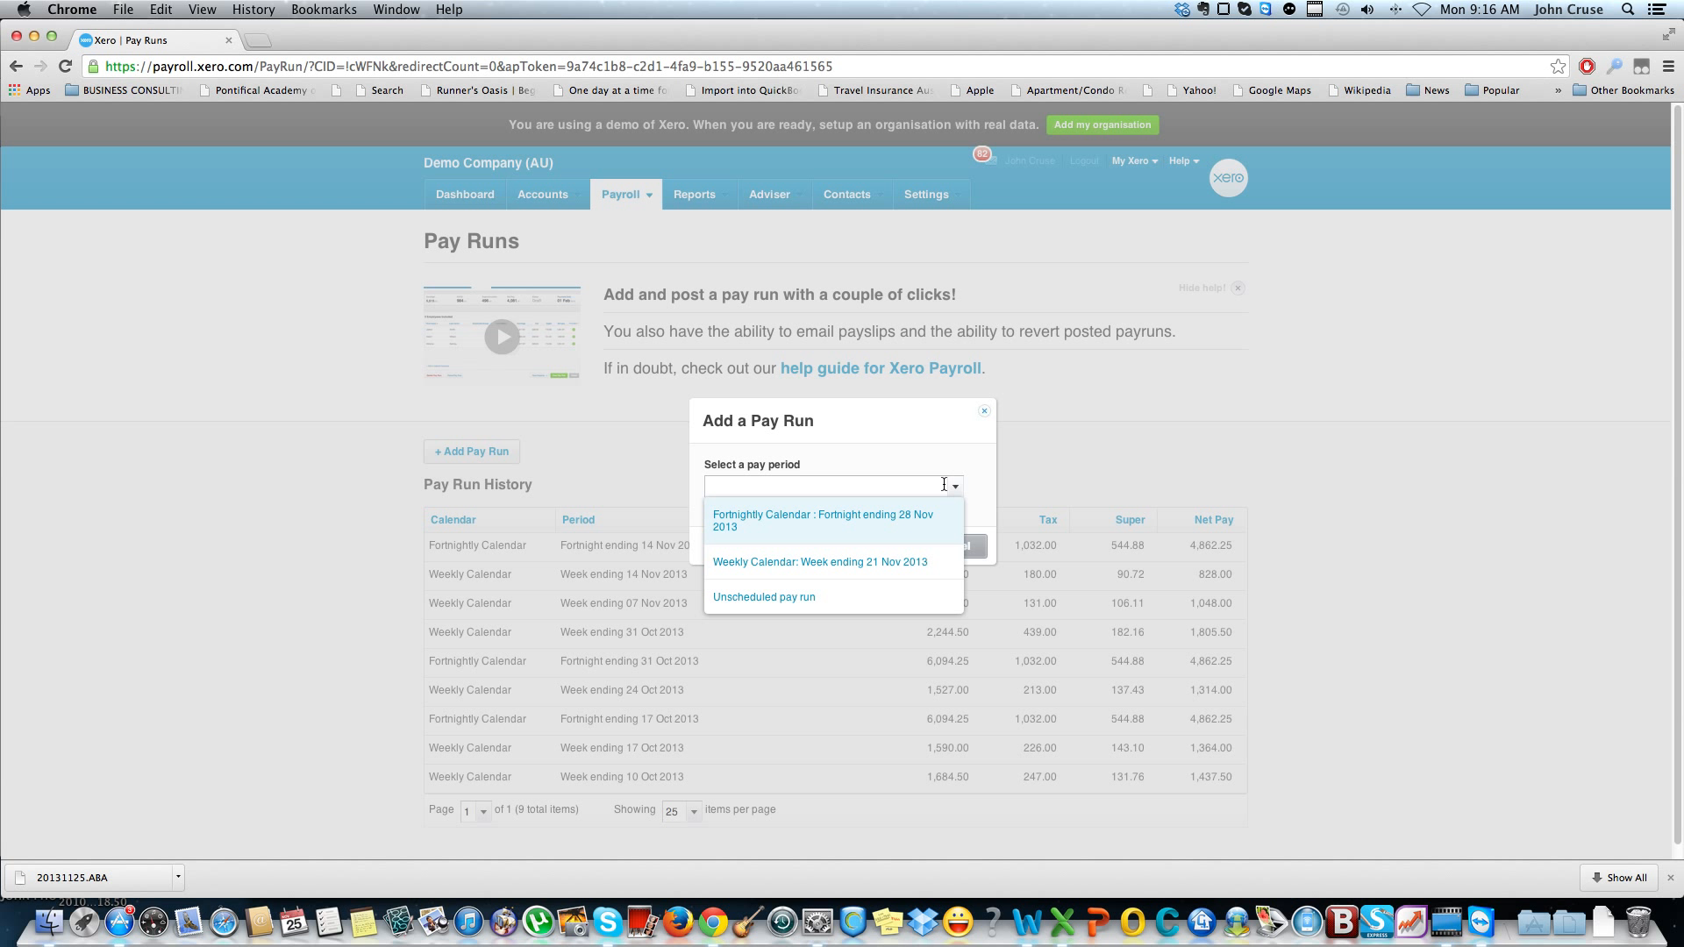
{"action": "left_click", "coordinate": [921, 564]}
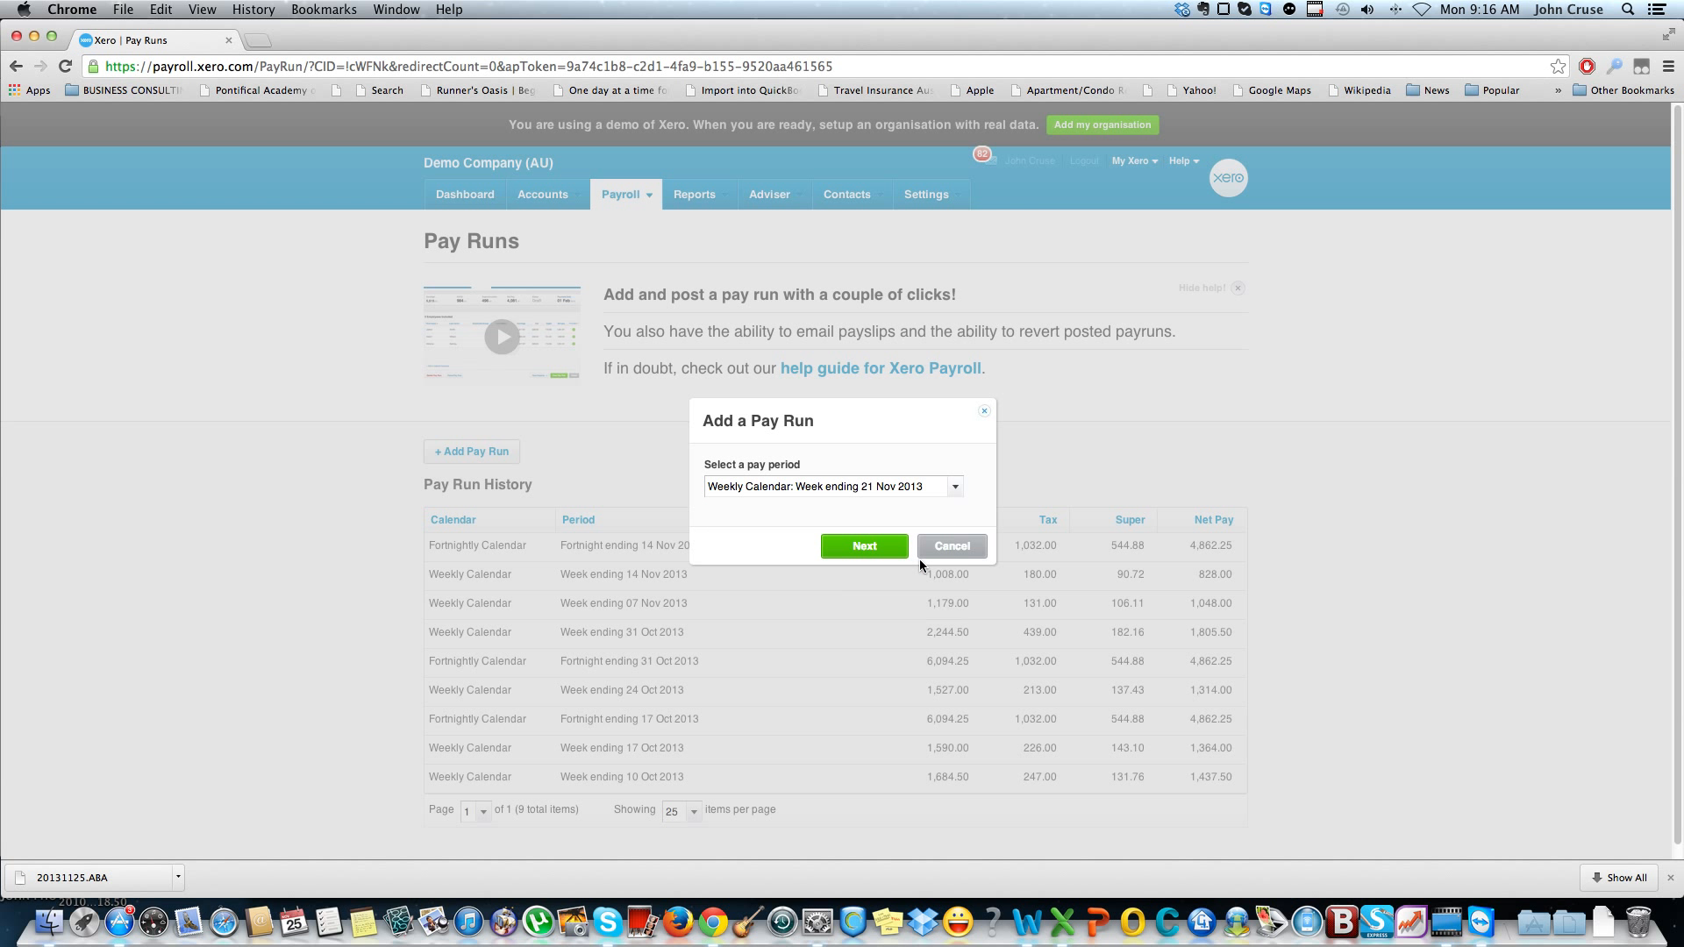
{"action": "left_click", "coordinate": [862, 550]}
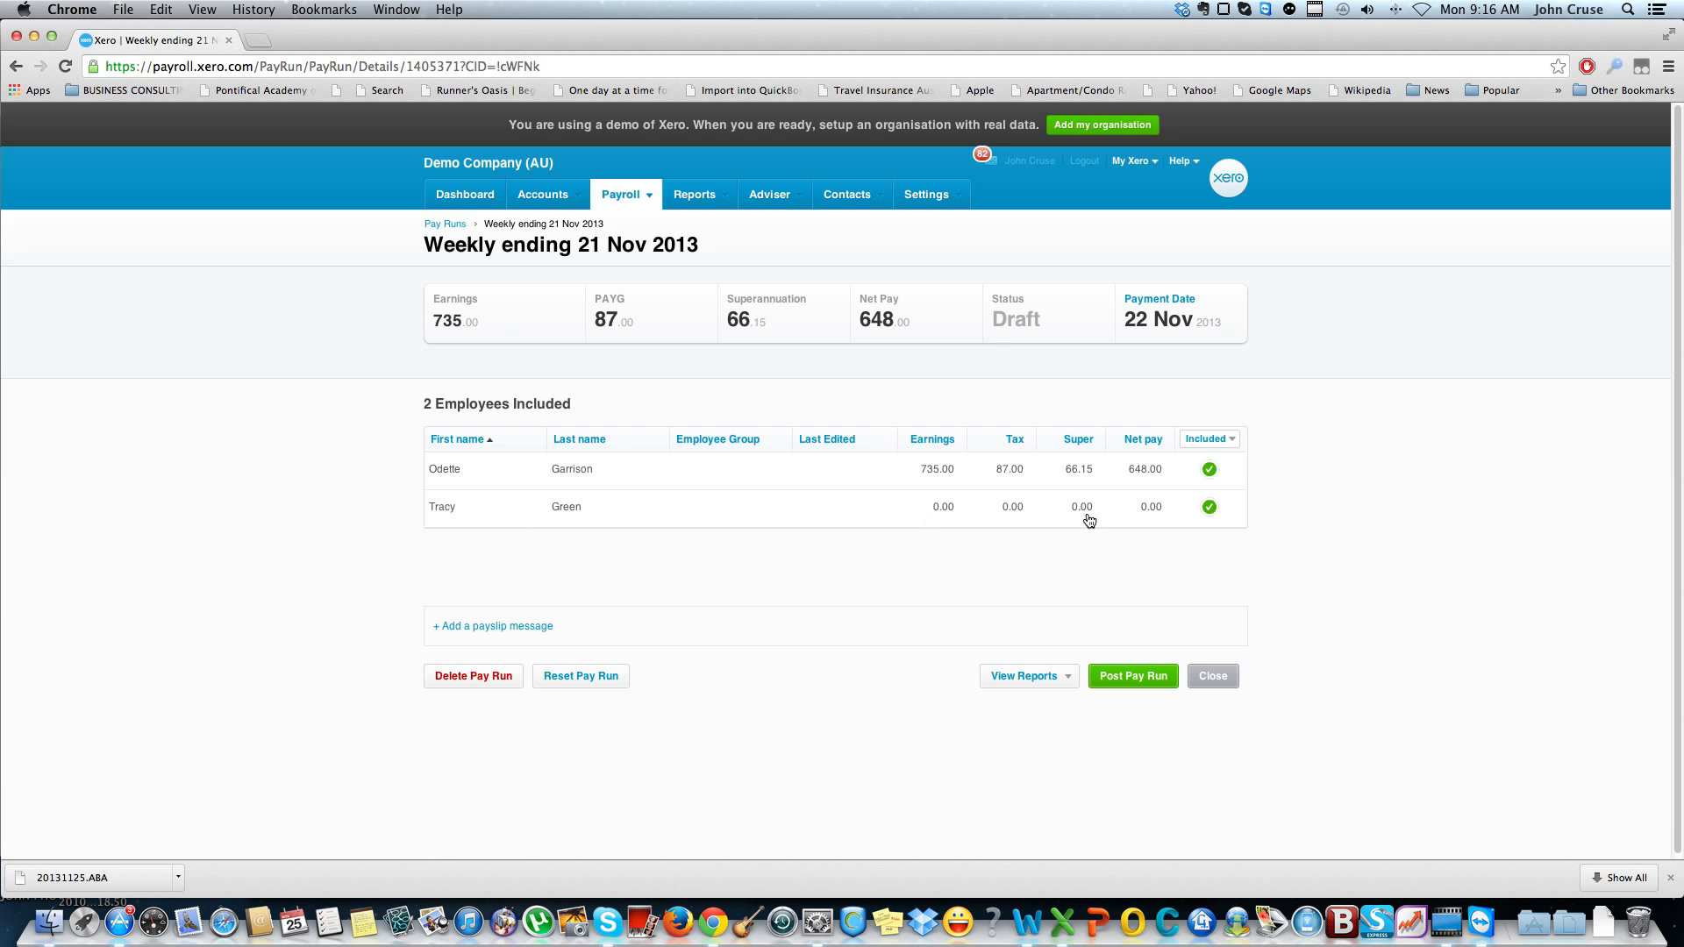
Review the first employee's payslip in the pay run, save it and continue to the second employee's payslip
{"action": "left_click", "coordinate": [958, 476]}
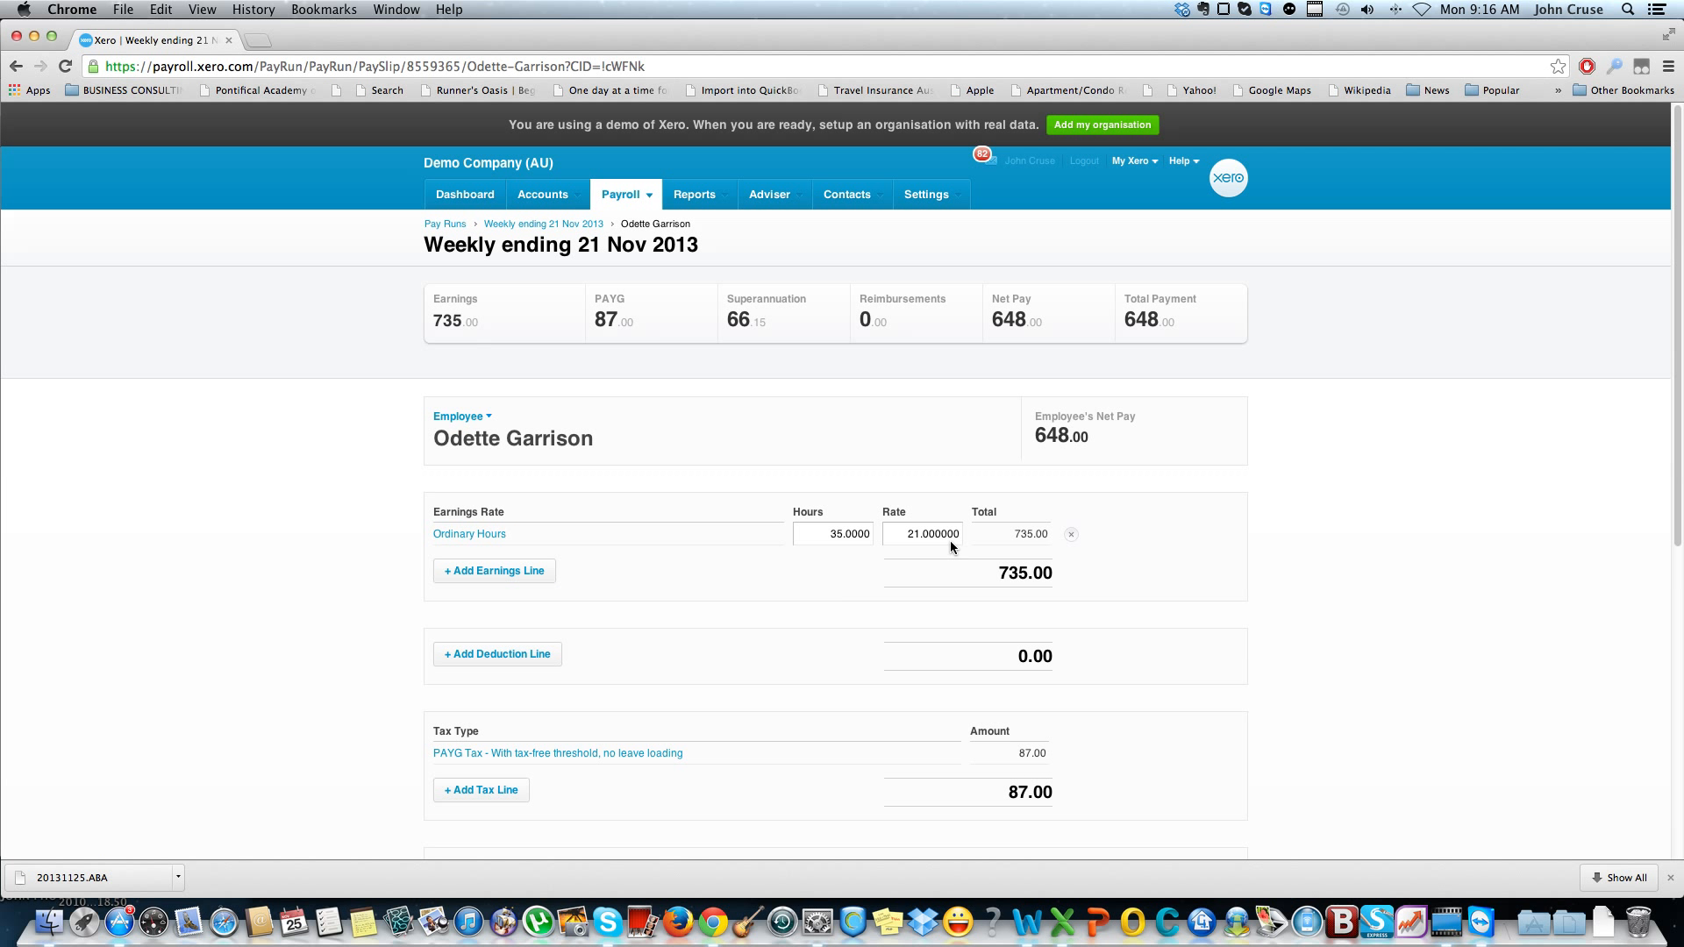
{"action": "scroll", "coordinate": [950, 541], "scroll_direction": "down", "scroll_amount": 3}
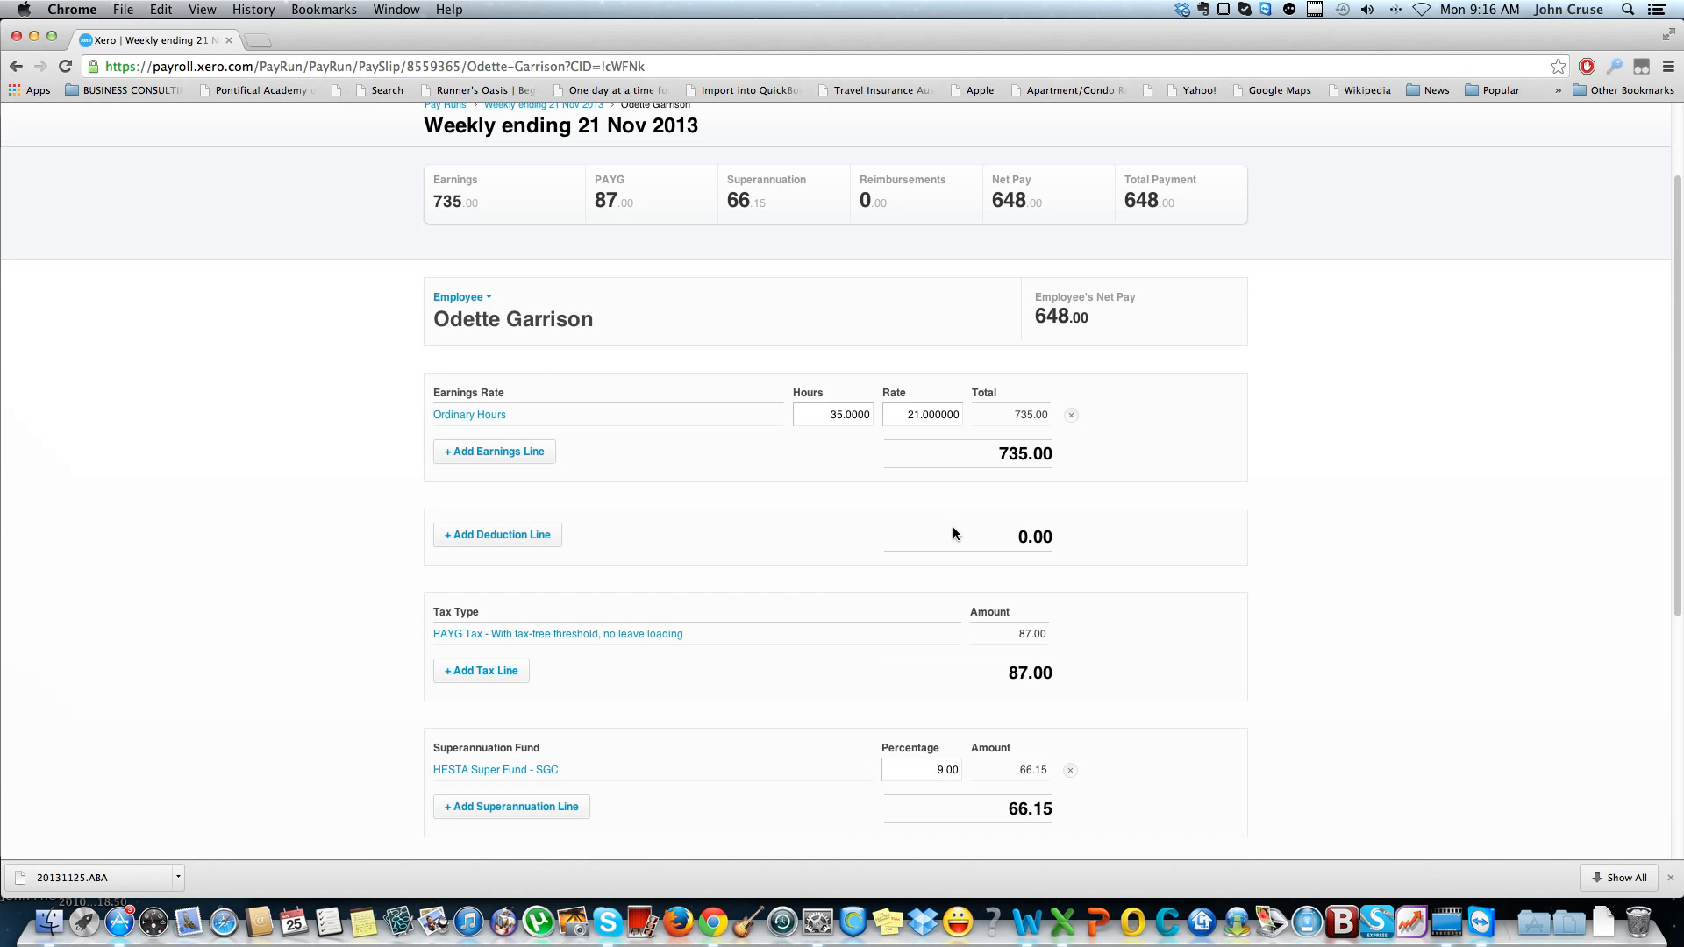
{"action": "scroll", "coordinate": [953, 533], "scroll_direction": "down", "scroll_amount": 10}
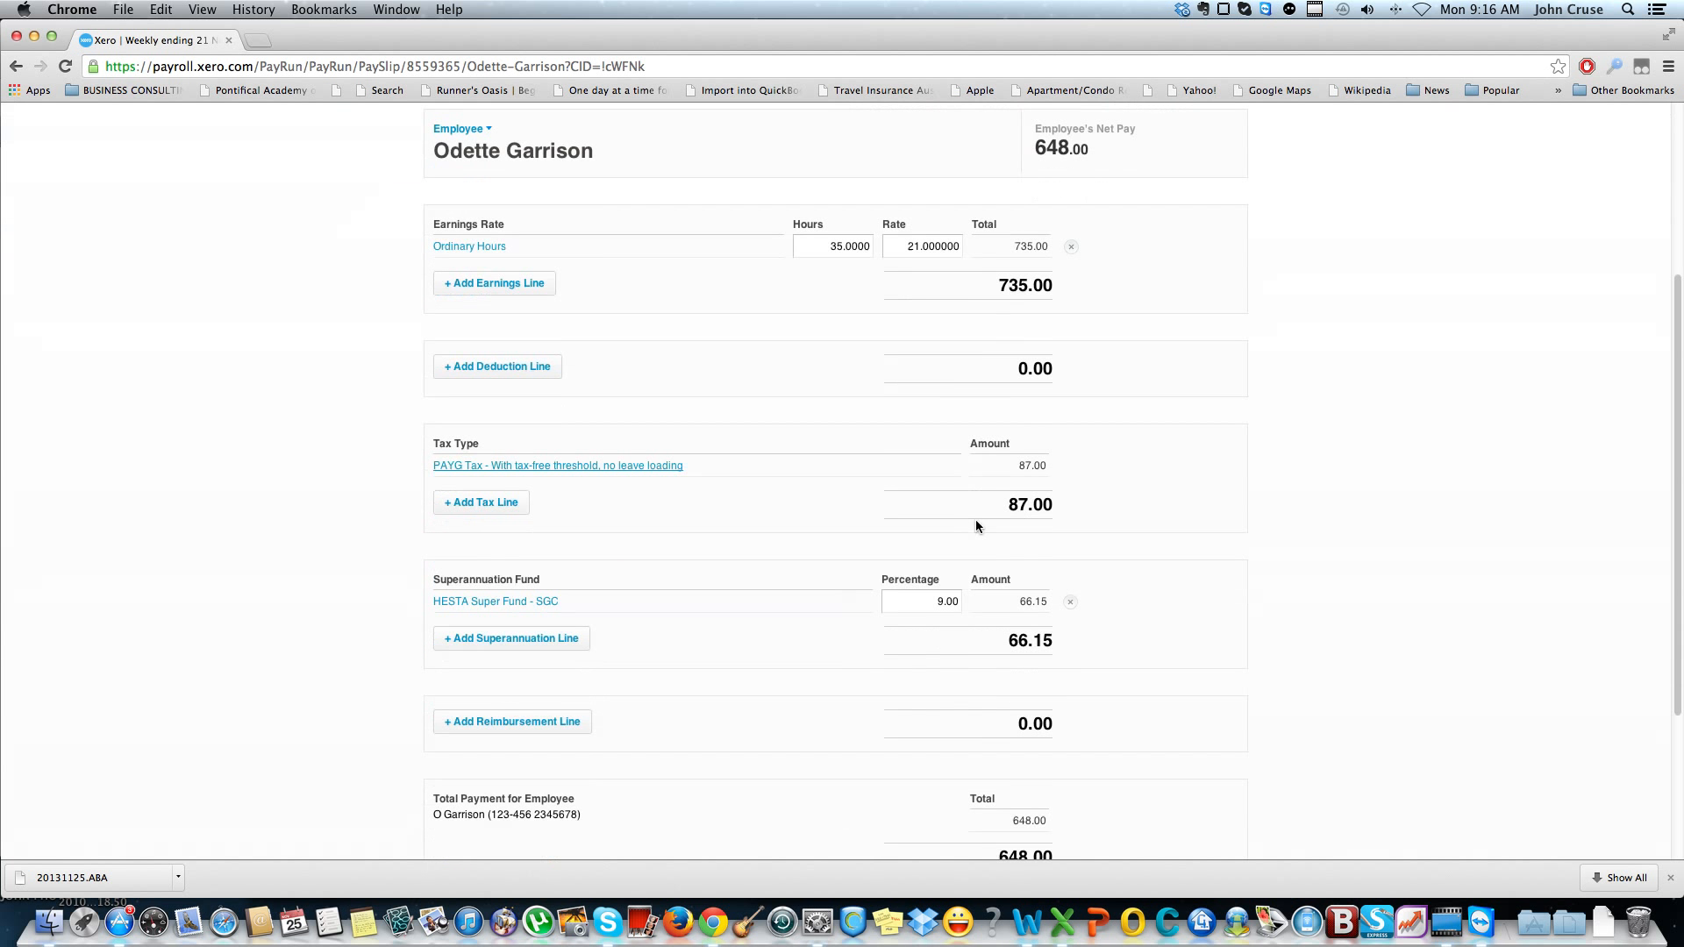
{"action": "left_click", "coordinate": [1123, 814]}
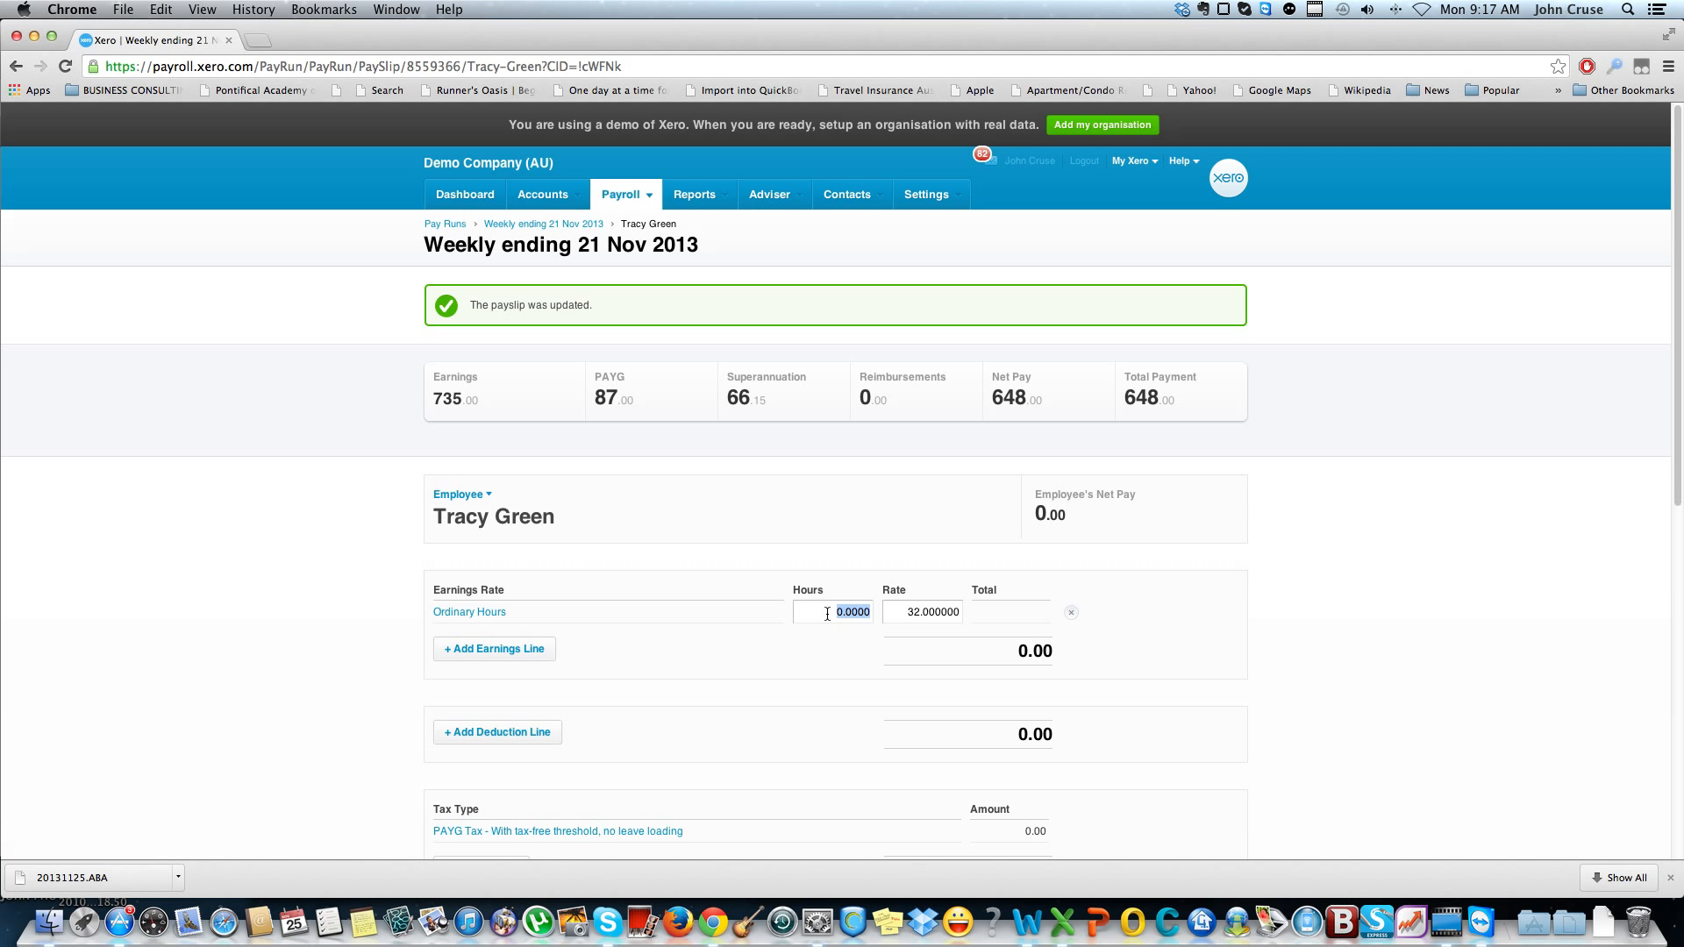
Set the second employee's ordinary hours to 20, save the payslip and return to the pay run
{"action": "type", "text": "20"}
{"action": "key", "text": "BackSpace"}
{"action": "key", "text": "BackSpace"}
{"action": "key", "text": "Tab"}
{"action": "scroll", "coordinate": [1256, 495], "scroll_direction": "down", "scroll_amount": 5}
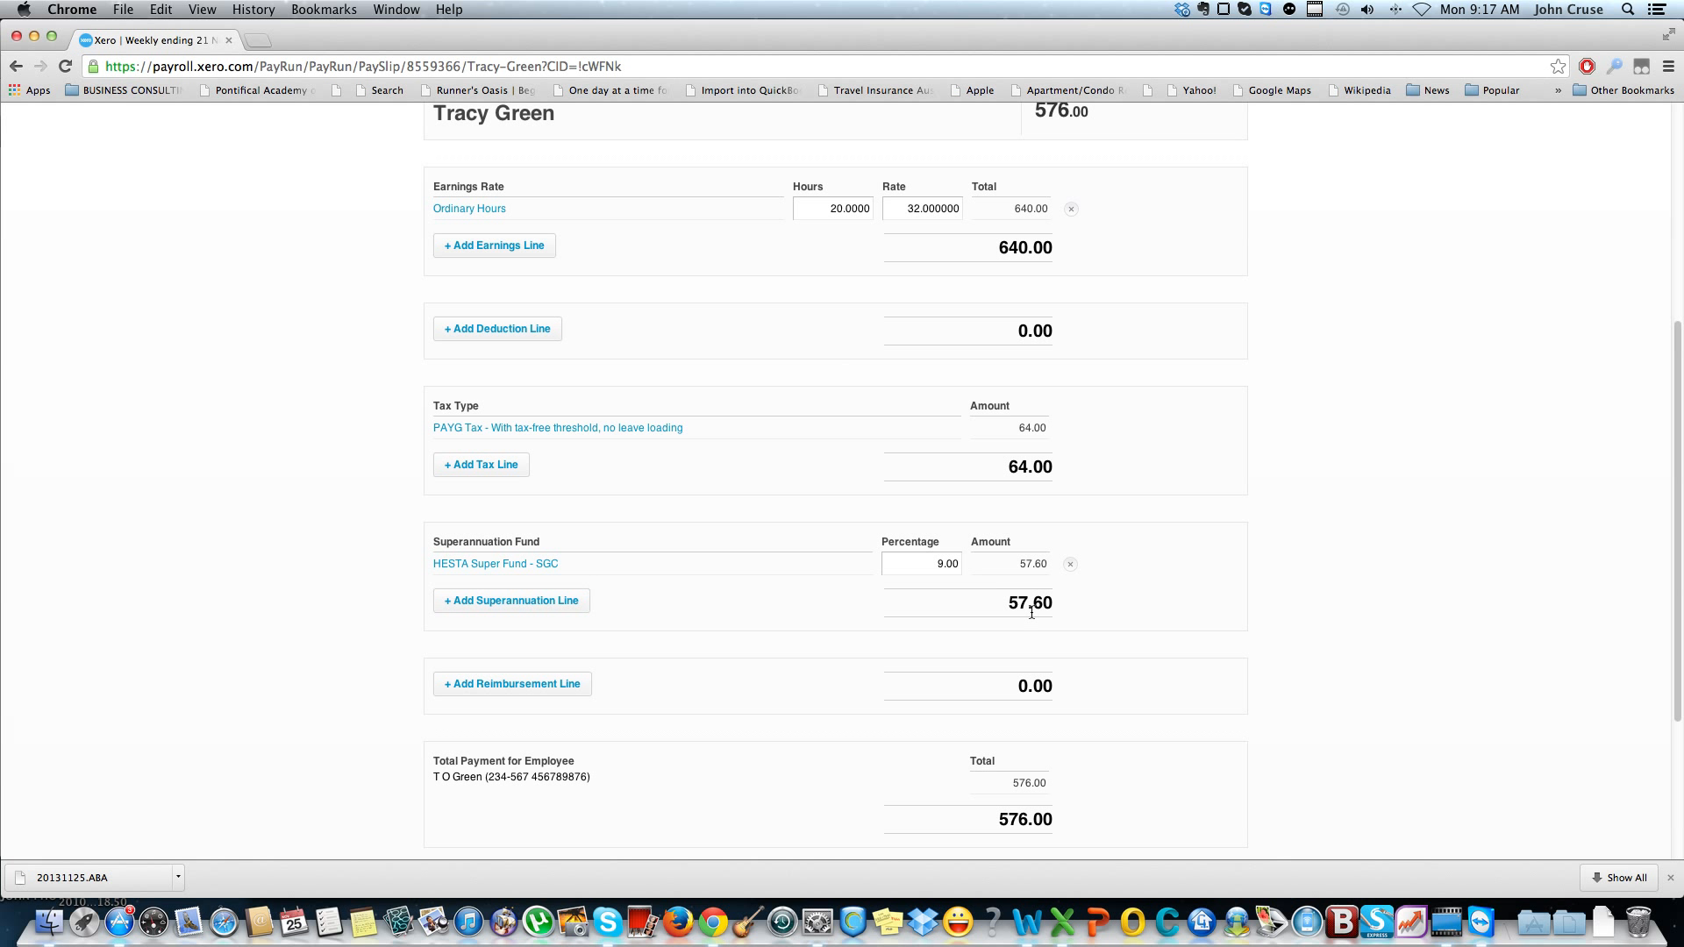
{"action": "scroll", "coordinate": [1070, 591], "scroll_direction": "down", "scroll_amount": 4}
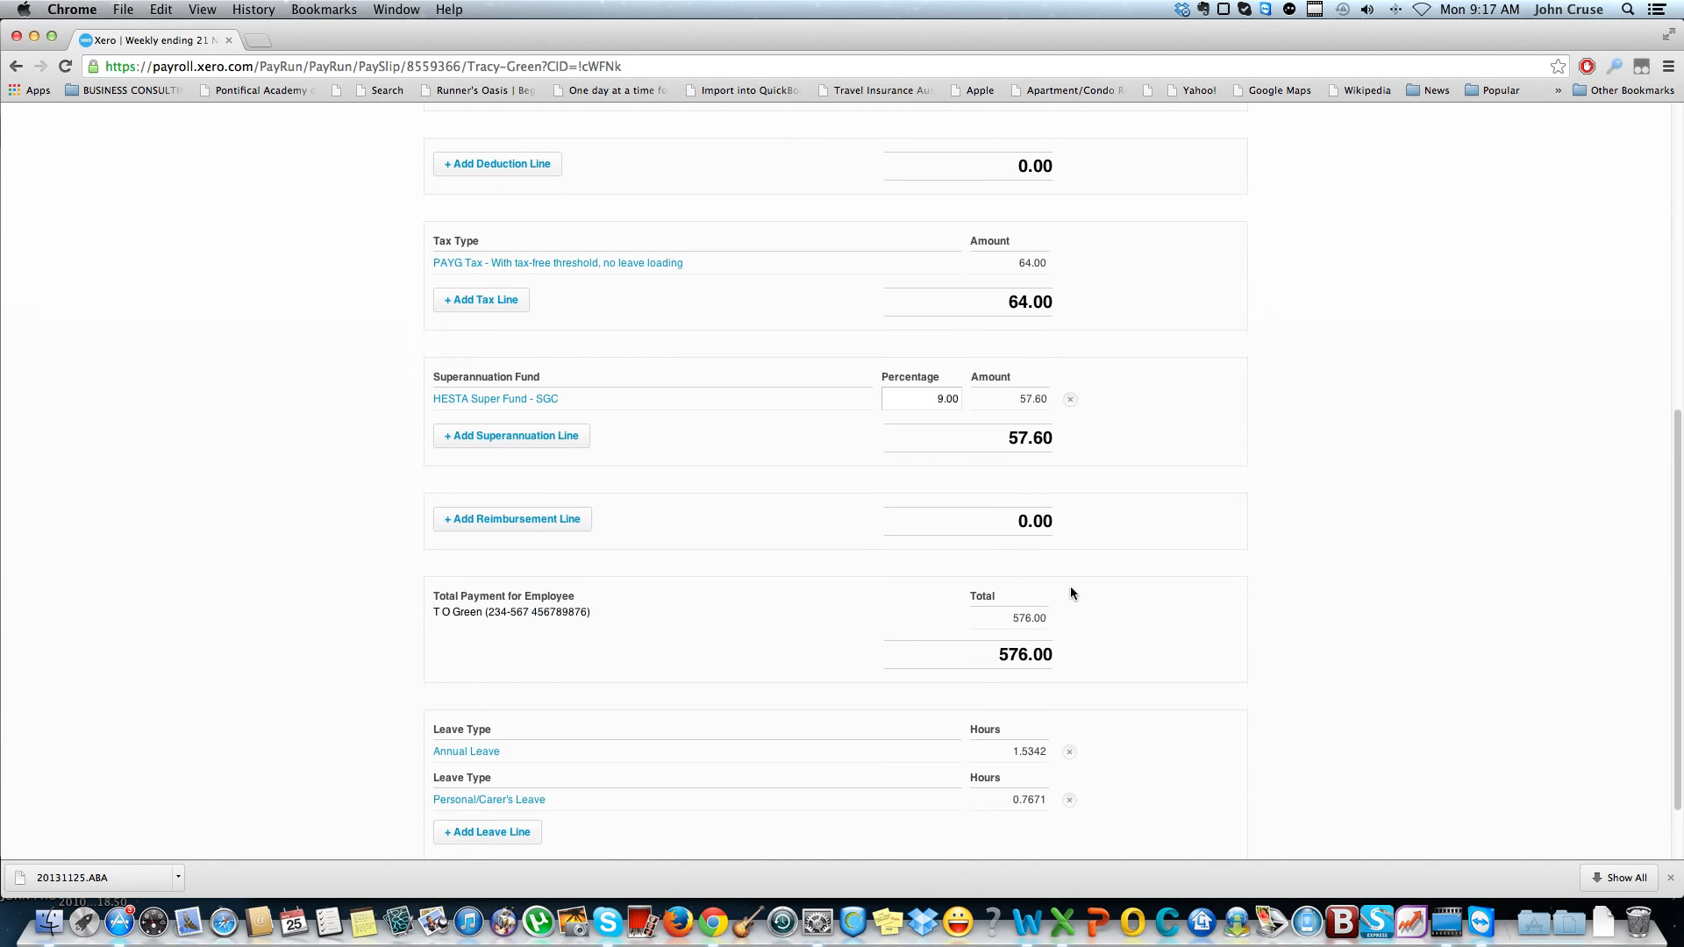
{"action": "scroll", "coordinate": [1072, 592], "scroll_direction": "down", "scroll_amount": 2}
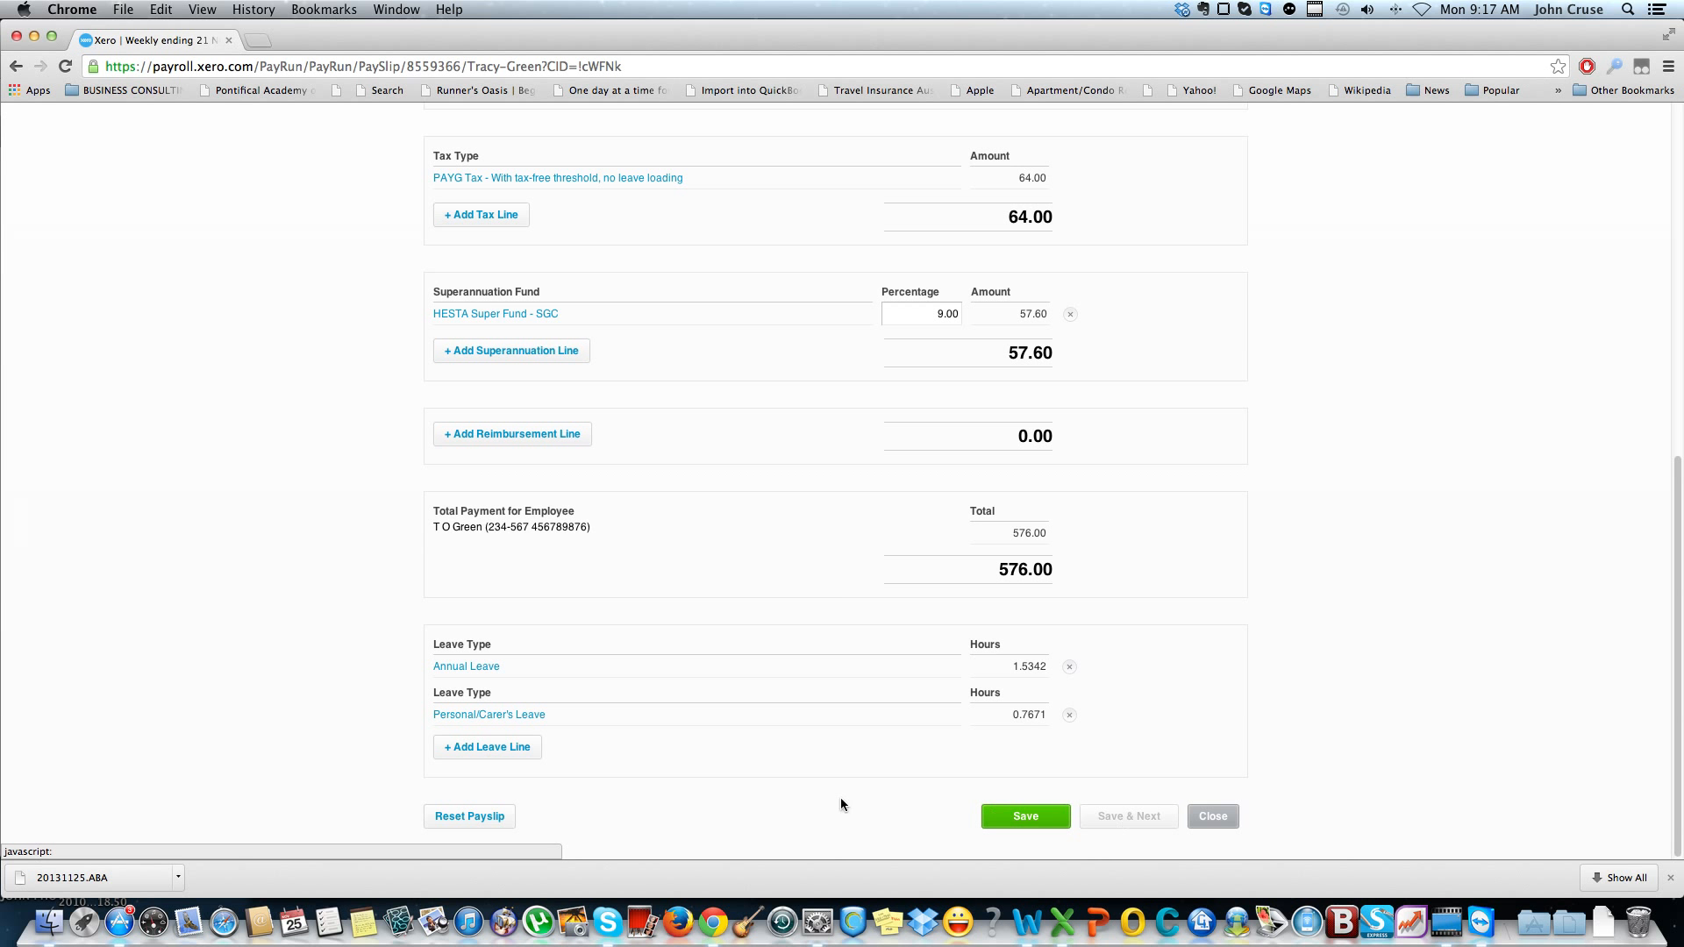
{"action": "scroll", "coordinate": [815, 724], "scroll_direction": "down", "scroll_amount": 10}
{"action": "left_click", "coordinate": [1044, 817]}
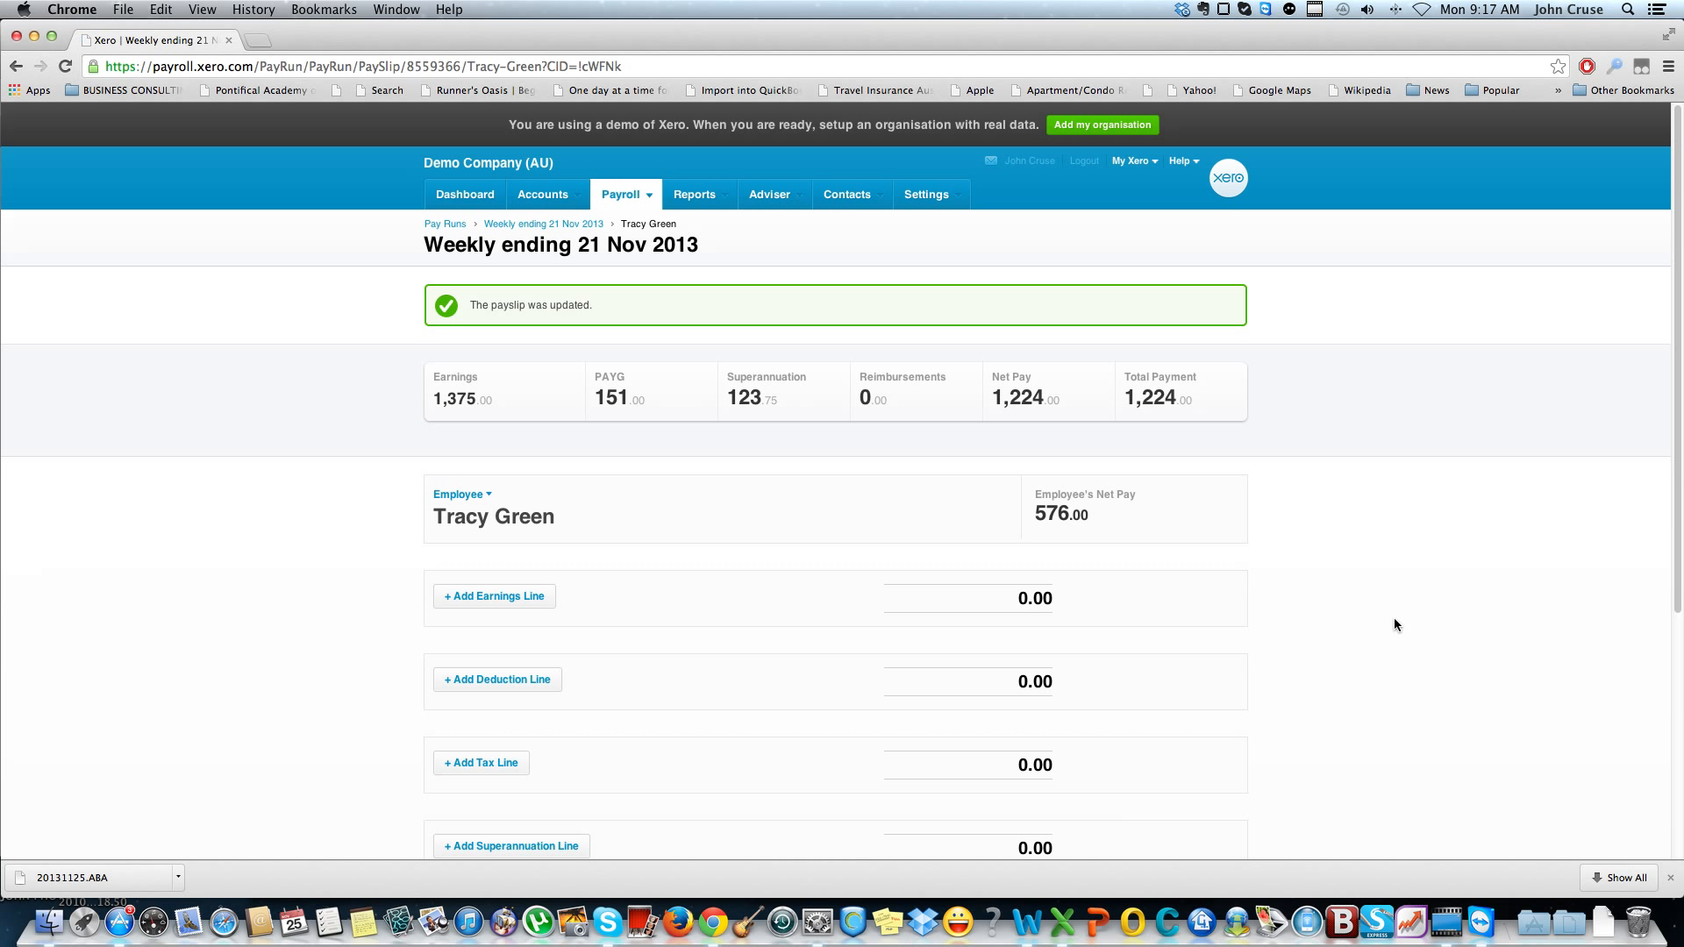
{"action": "scroll", "coordinate": [1373, 566], "scroll_direction": "down", "scroll_amount": 7}
{"action": "left_click", "coordinate": [1218, 812]}
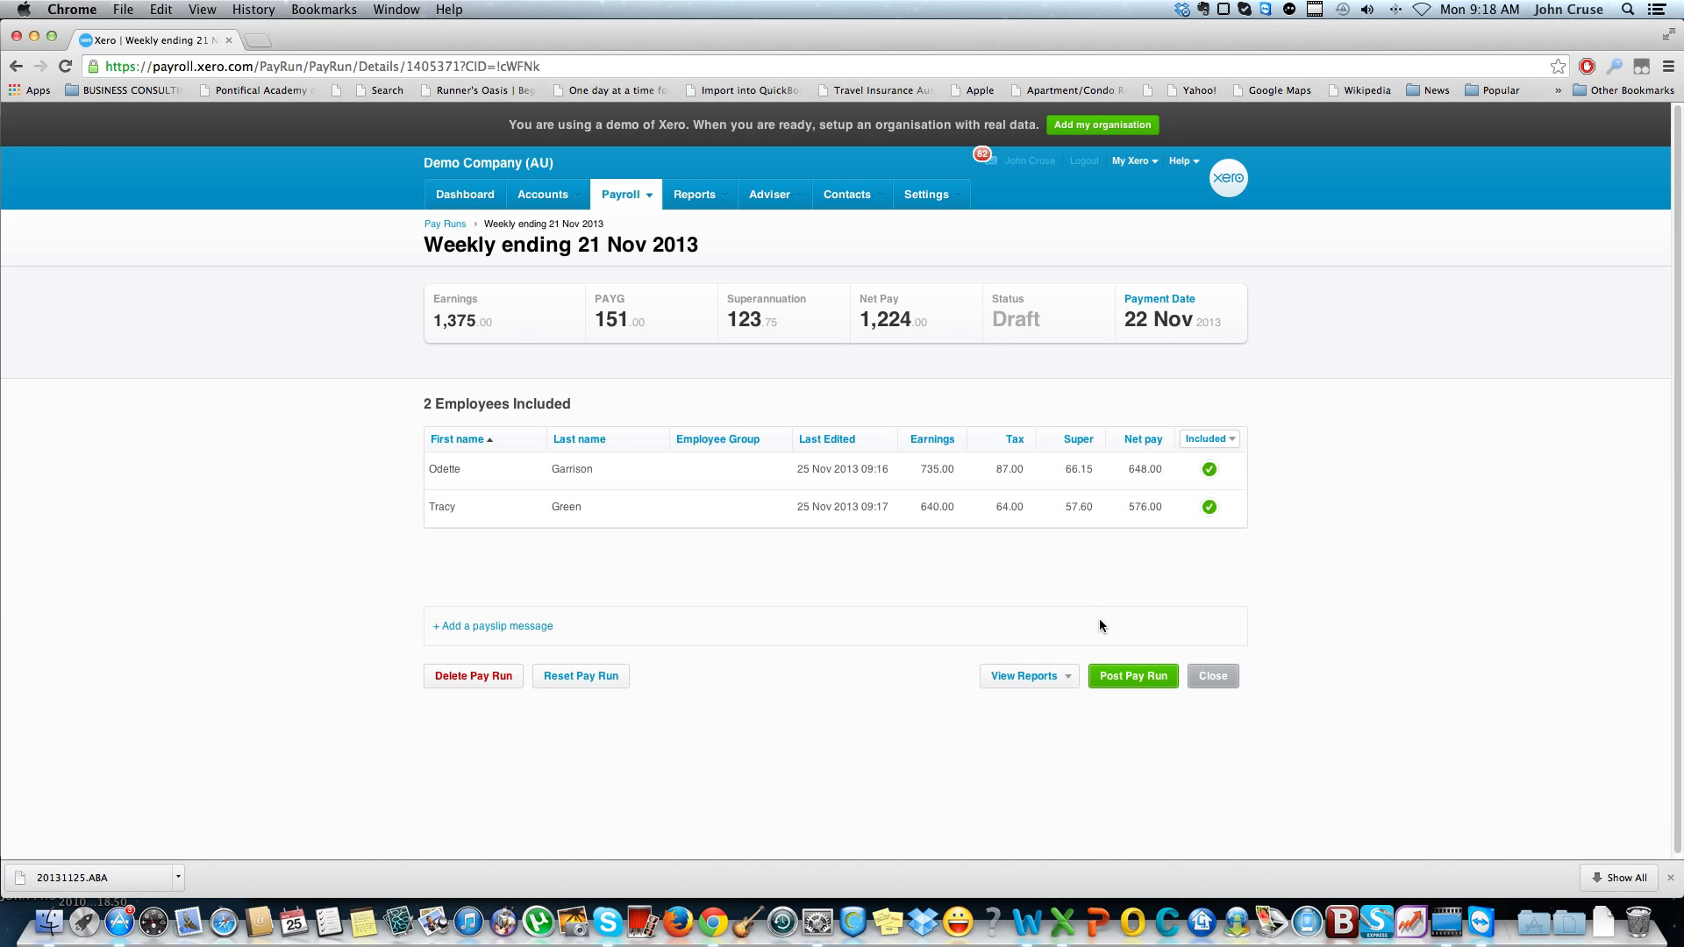
Post the weekly pay run and email the payslips to the included employees
{"action": "left_click", "coordinate": [1132, 681]}
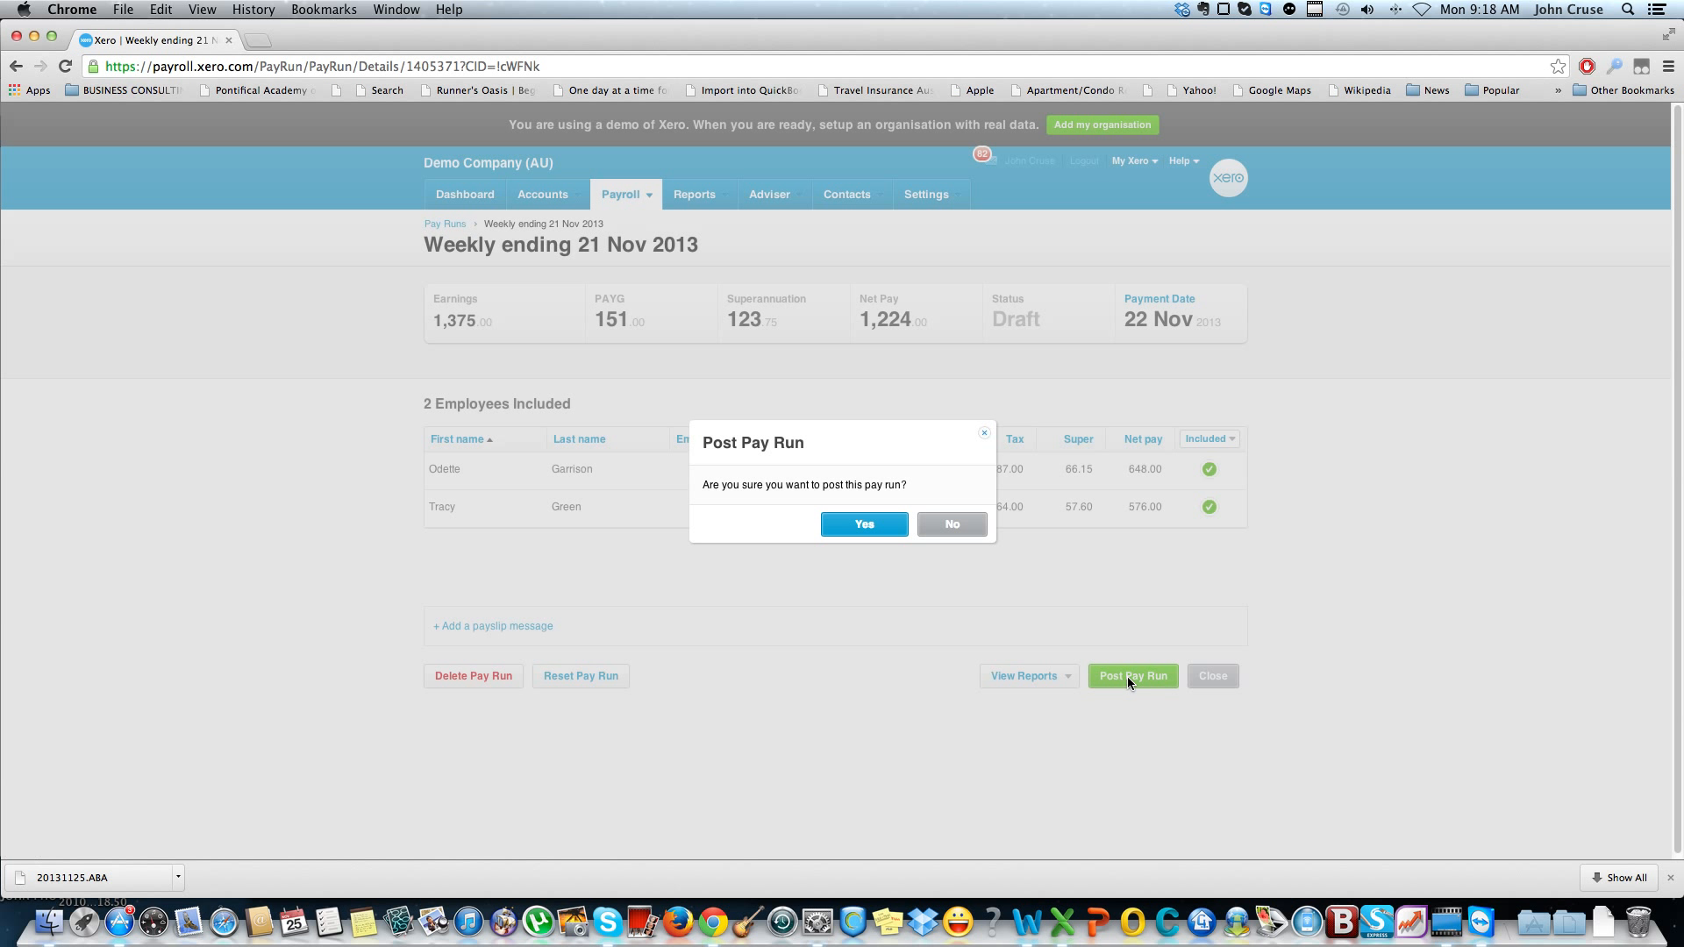
{"action": "left_click", "coordinate": [849, 526]}
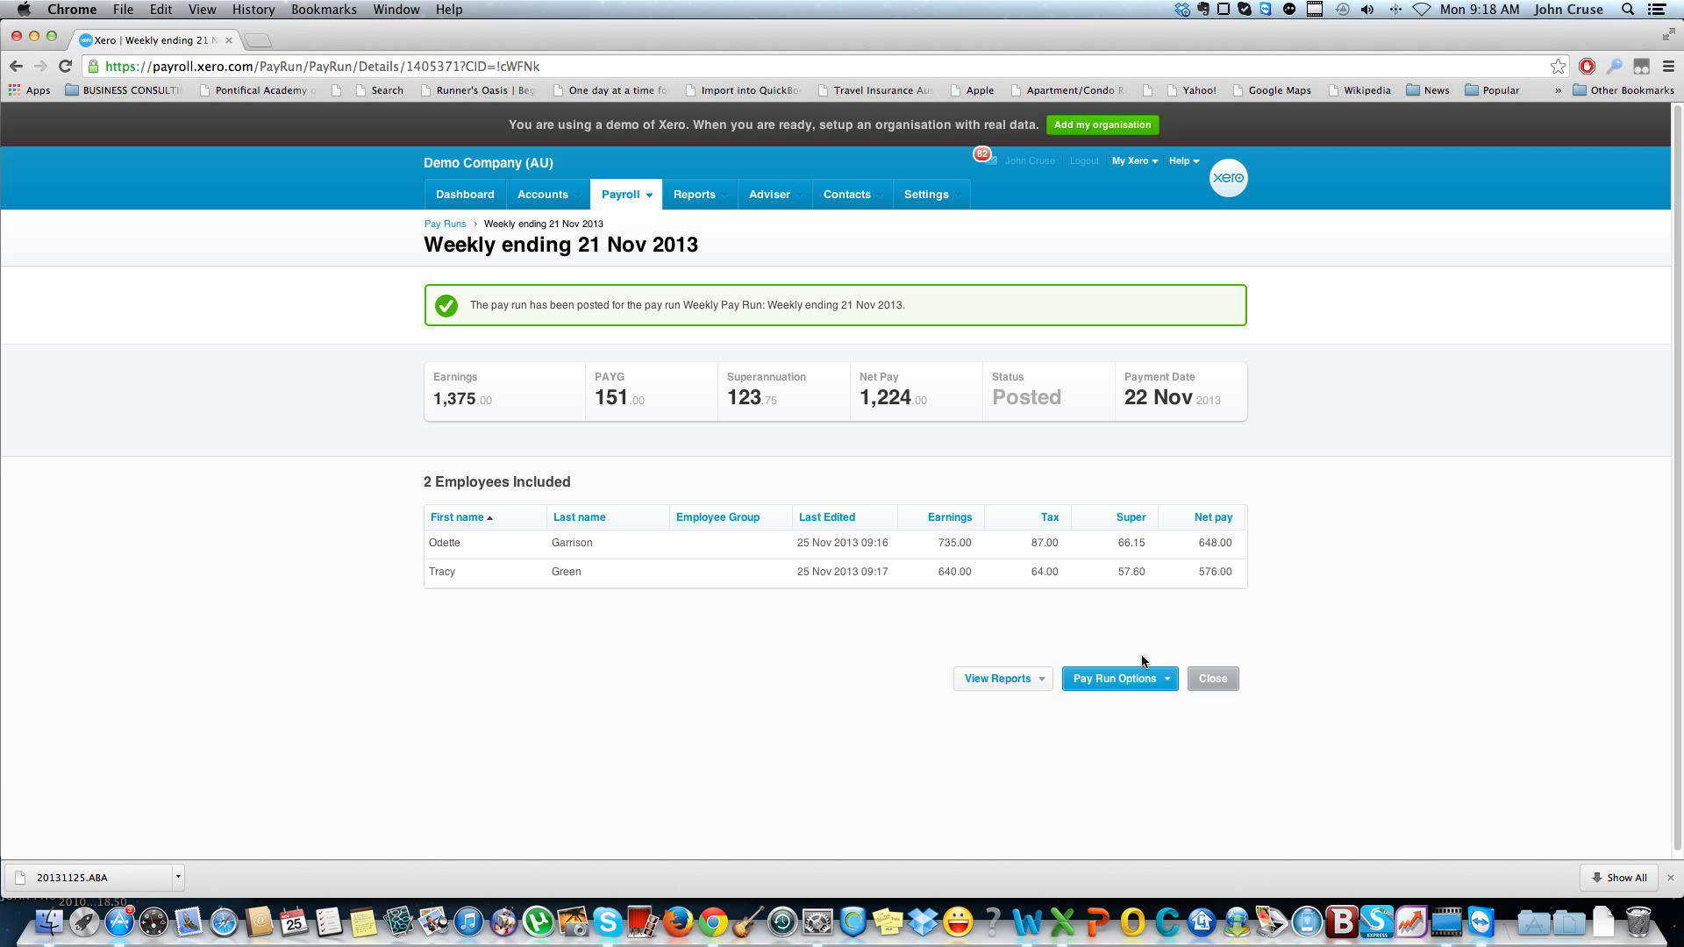
{"action": "left_click", "coordinate": [1168, 679]}
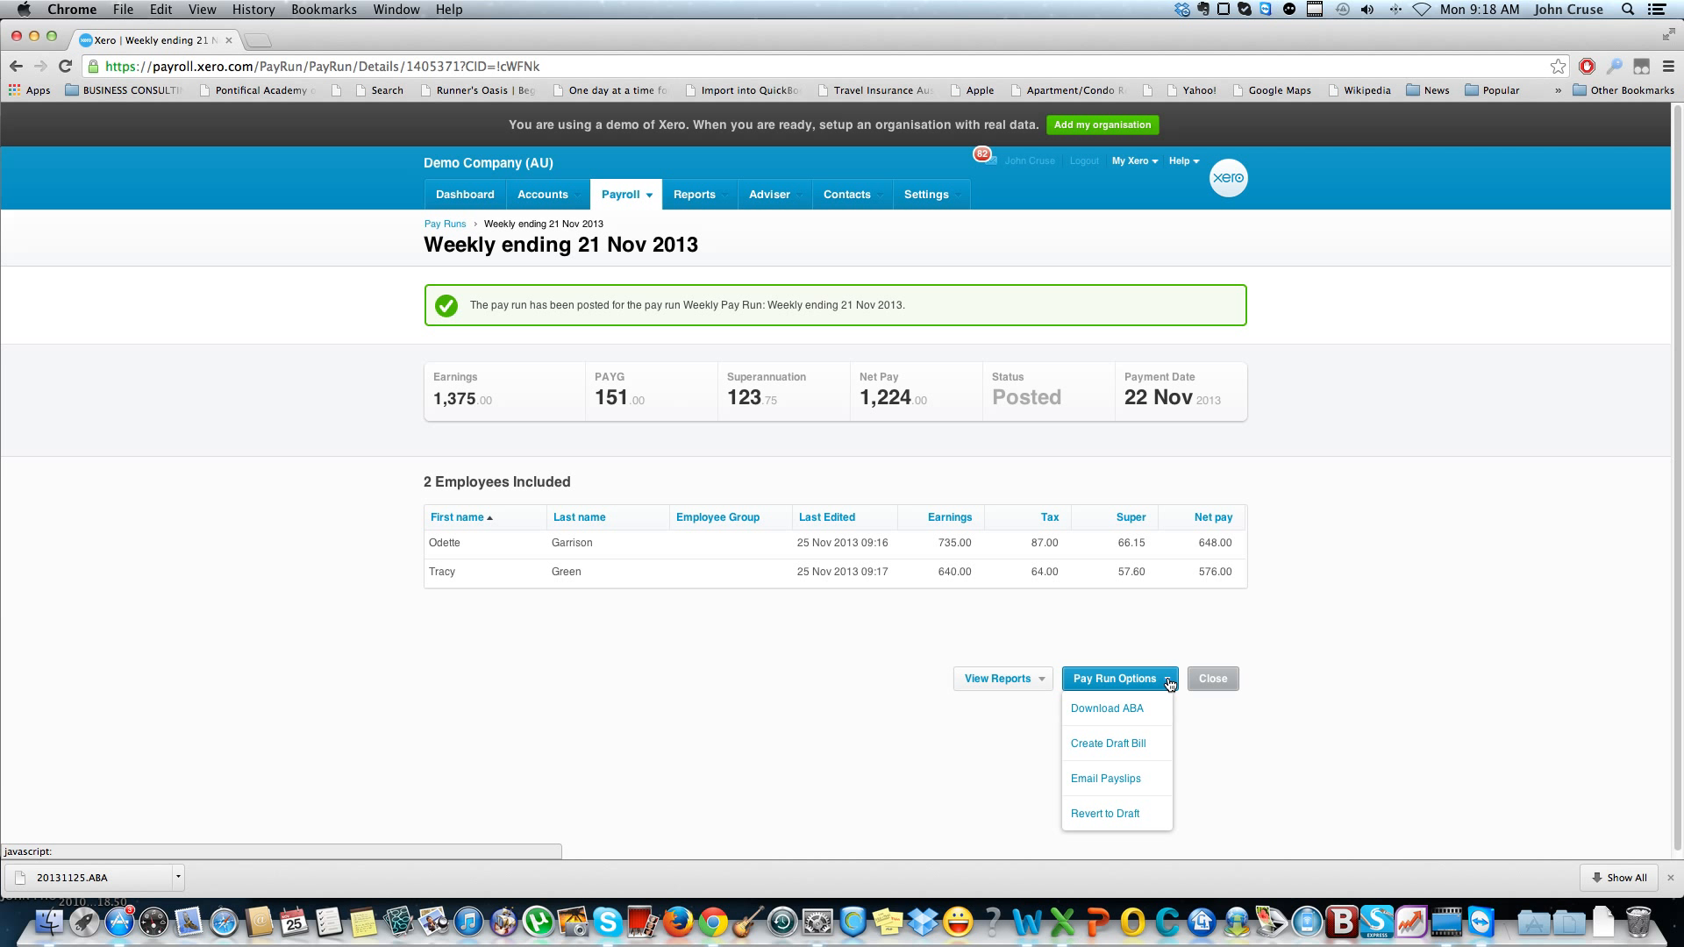
{"action": "left_click", "coordinate": [1145, 780]}
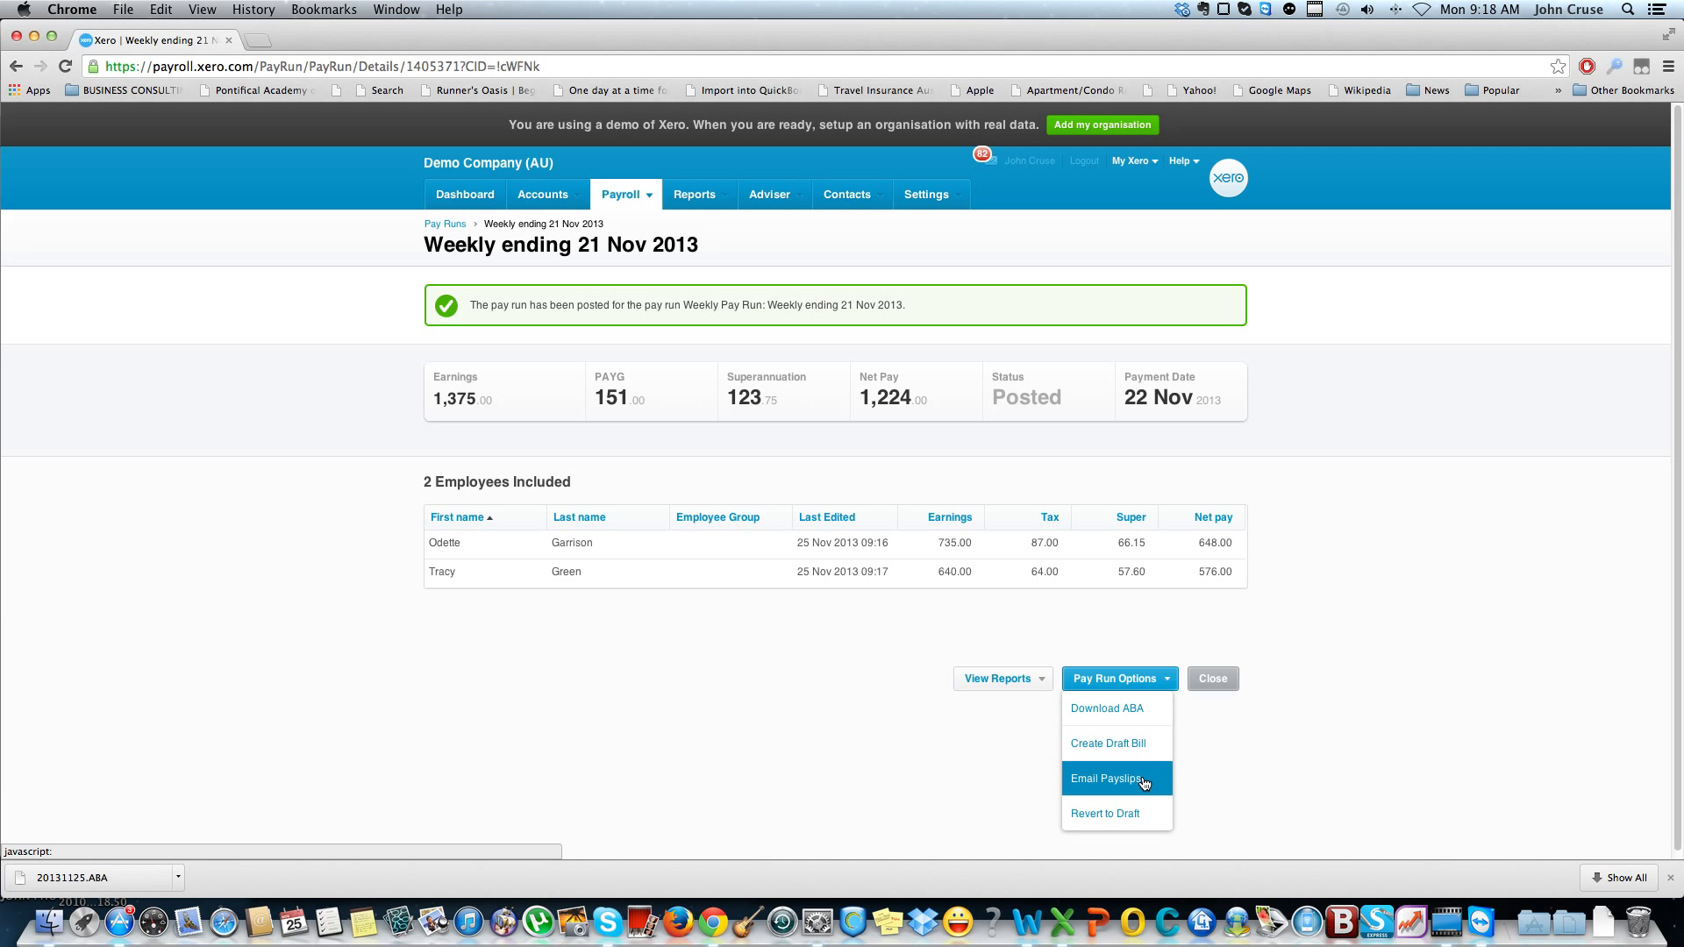
{"action": "left_click", "coordinate": [954, 615]}
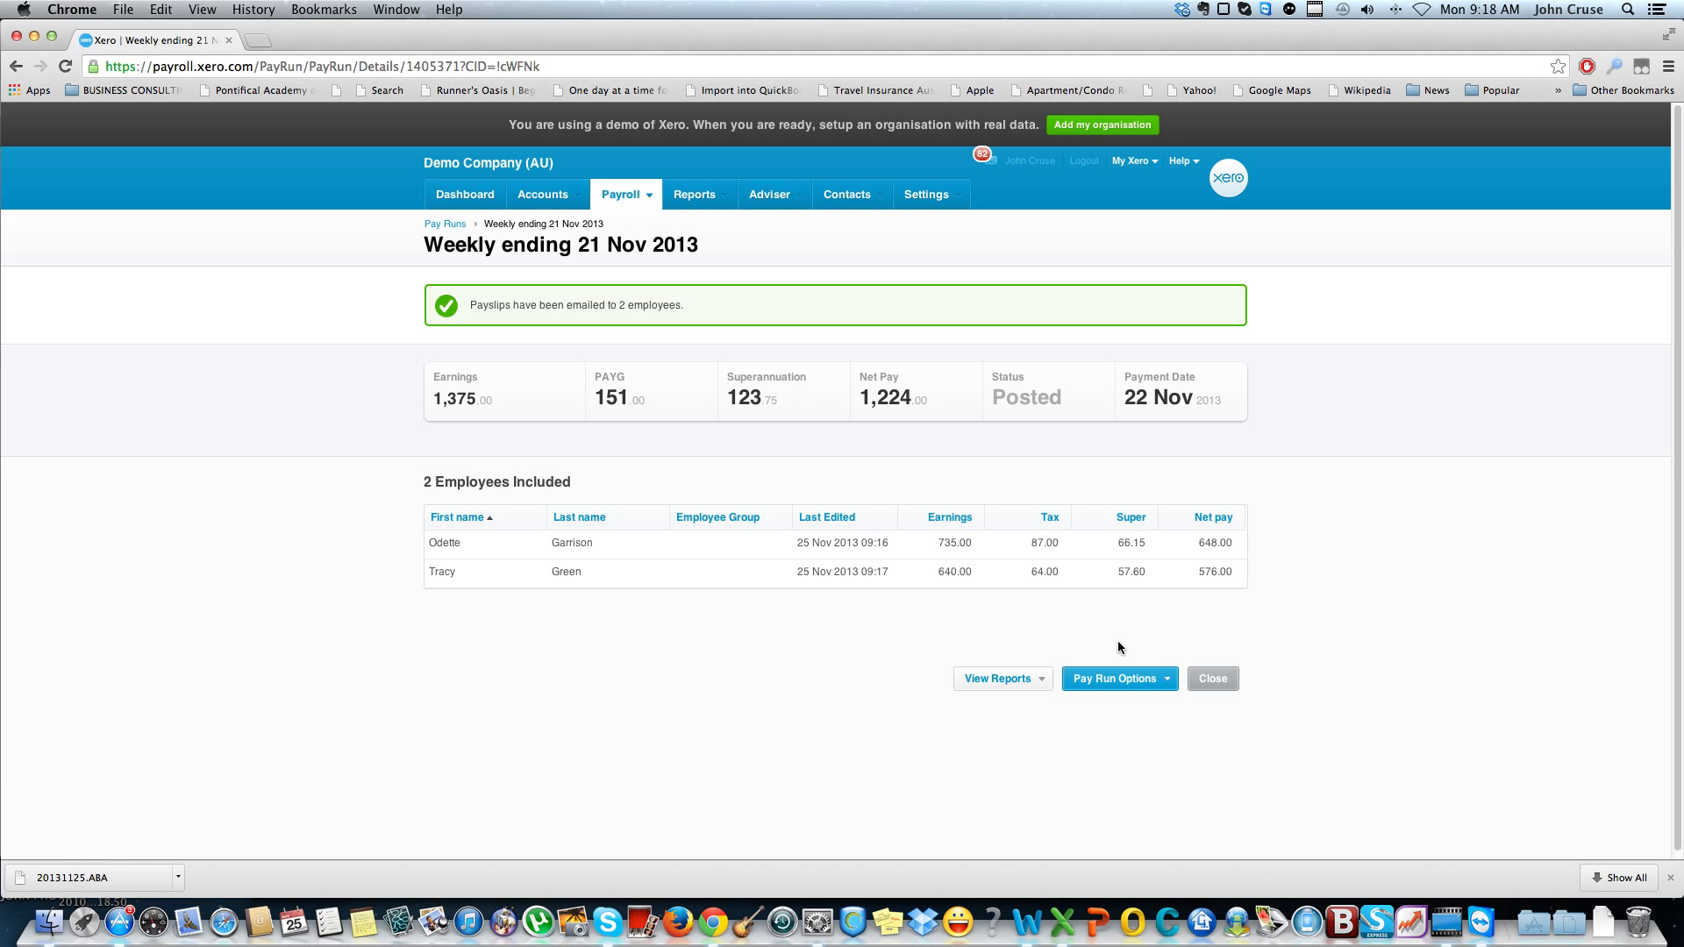
Create a draft bill for the posted weekly pay run
{"action": "left_click", "coordinate": [1087, 679]}
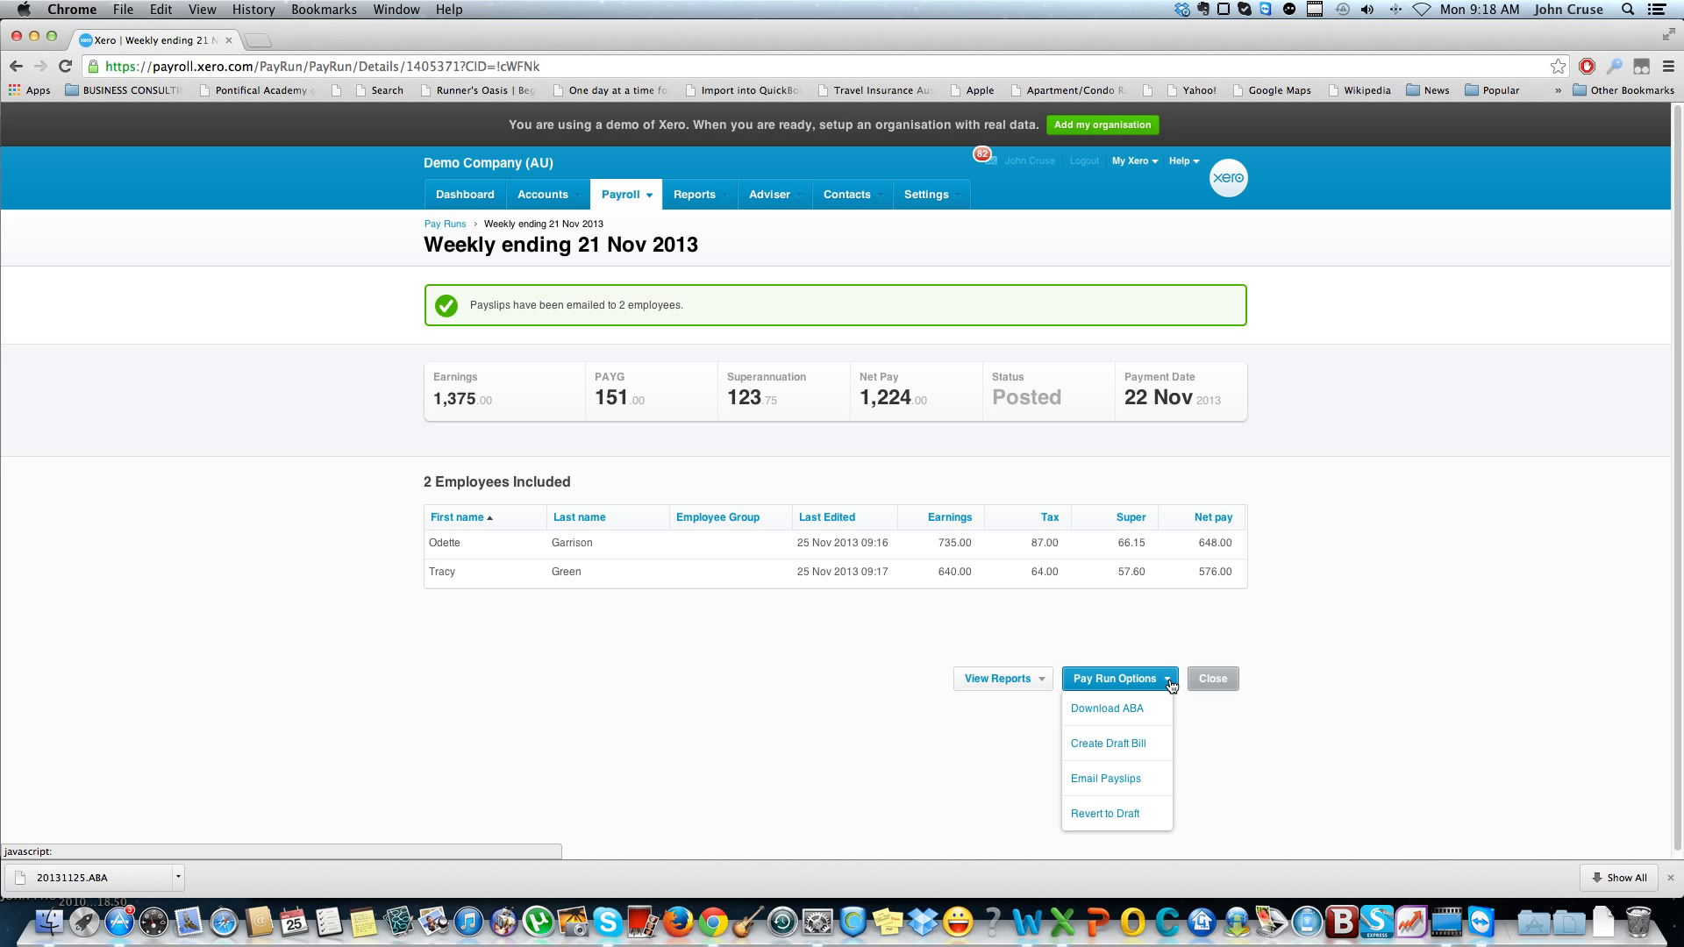
{"action": "left_click", "coordinate": [1129, 757]}
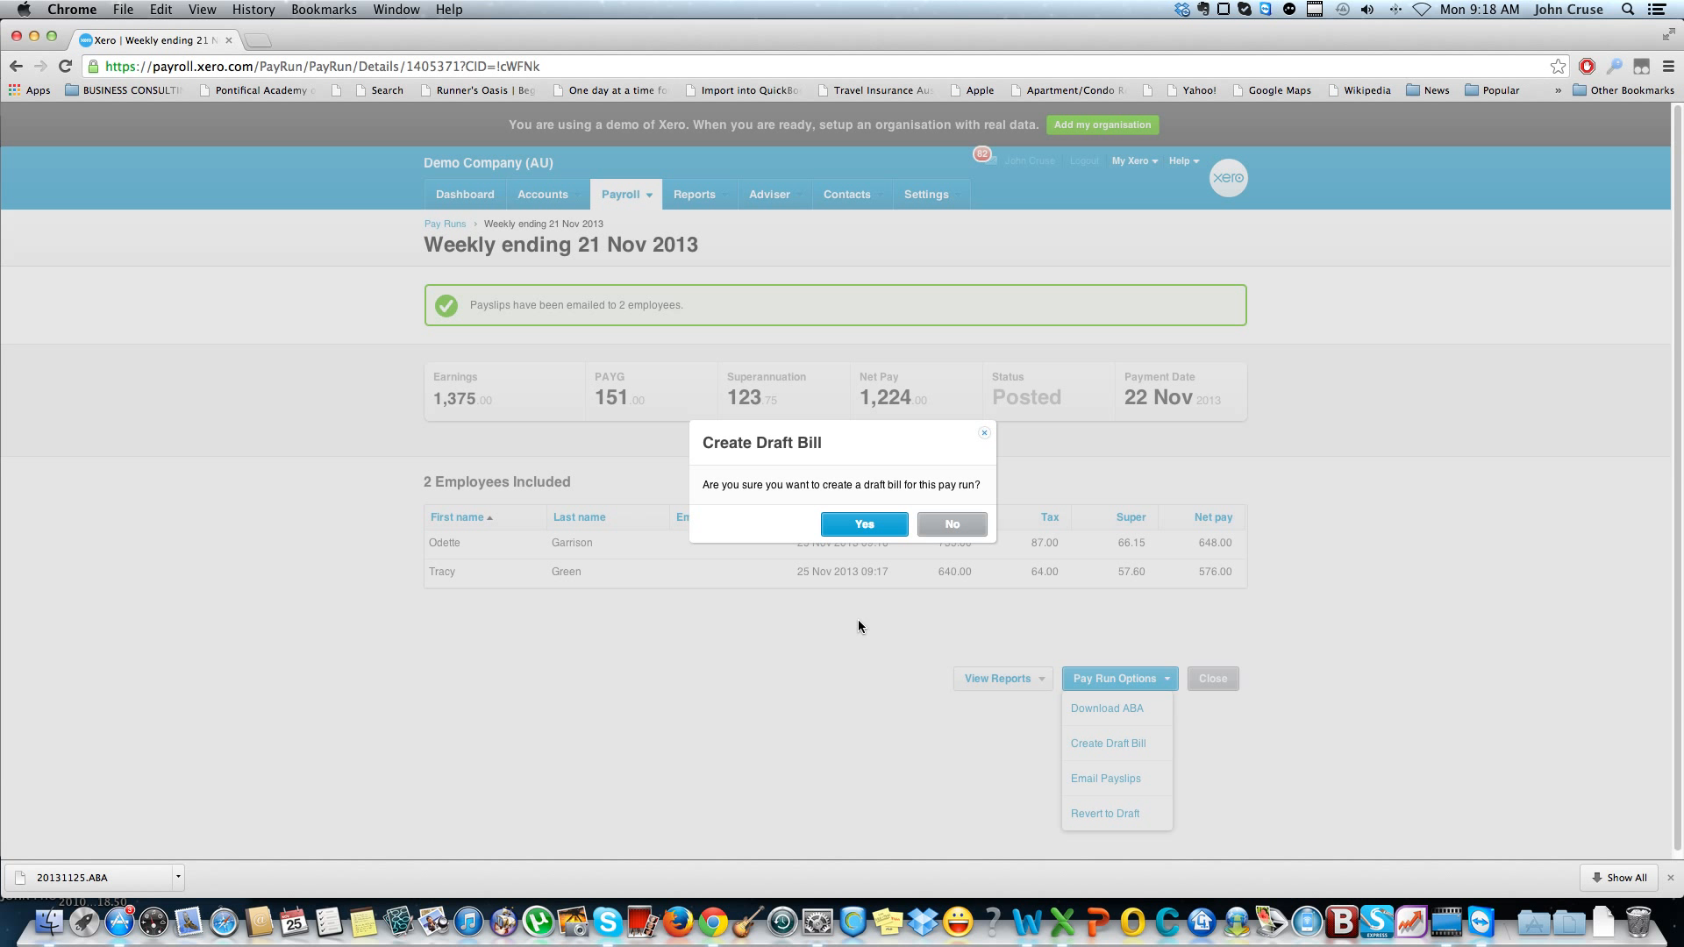
{"action": "left_click", "coordinate": [892, 524]}
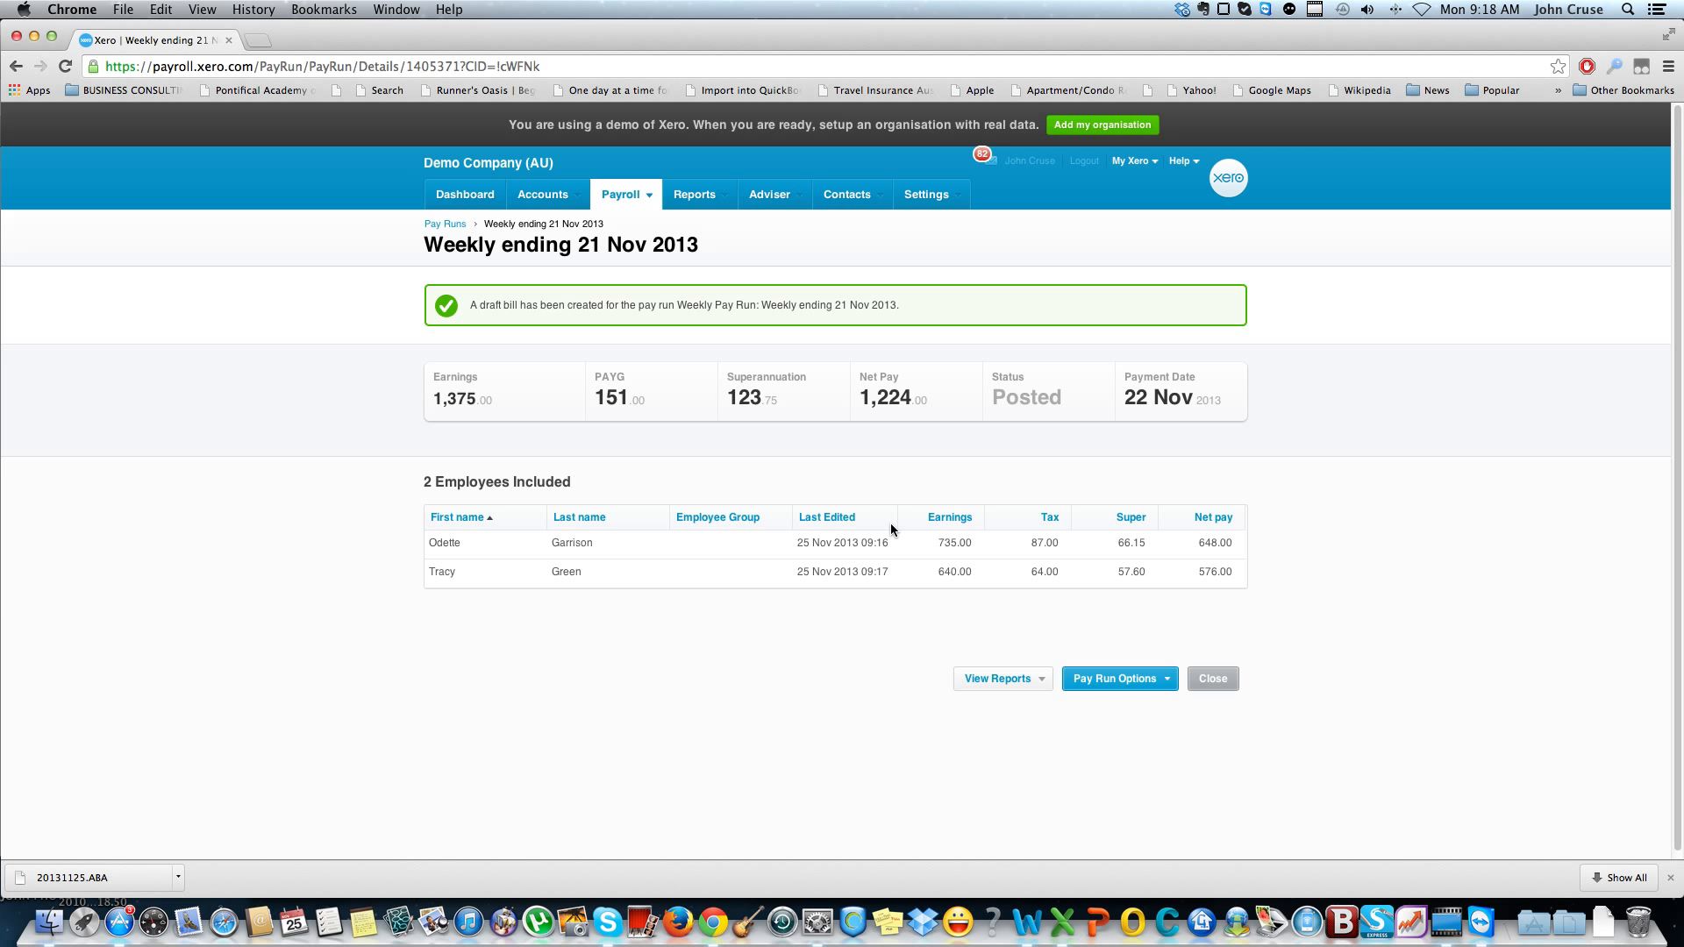
{"action": "left_click", "coordinate": [1166, 680]}
Approve the draft purchase bill for the weekly pay run ending 21 Nov 2013
{"action": "mouse_move", "coordinate": [527, 199]}
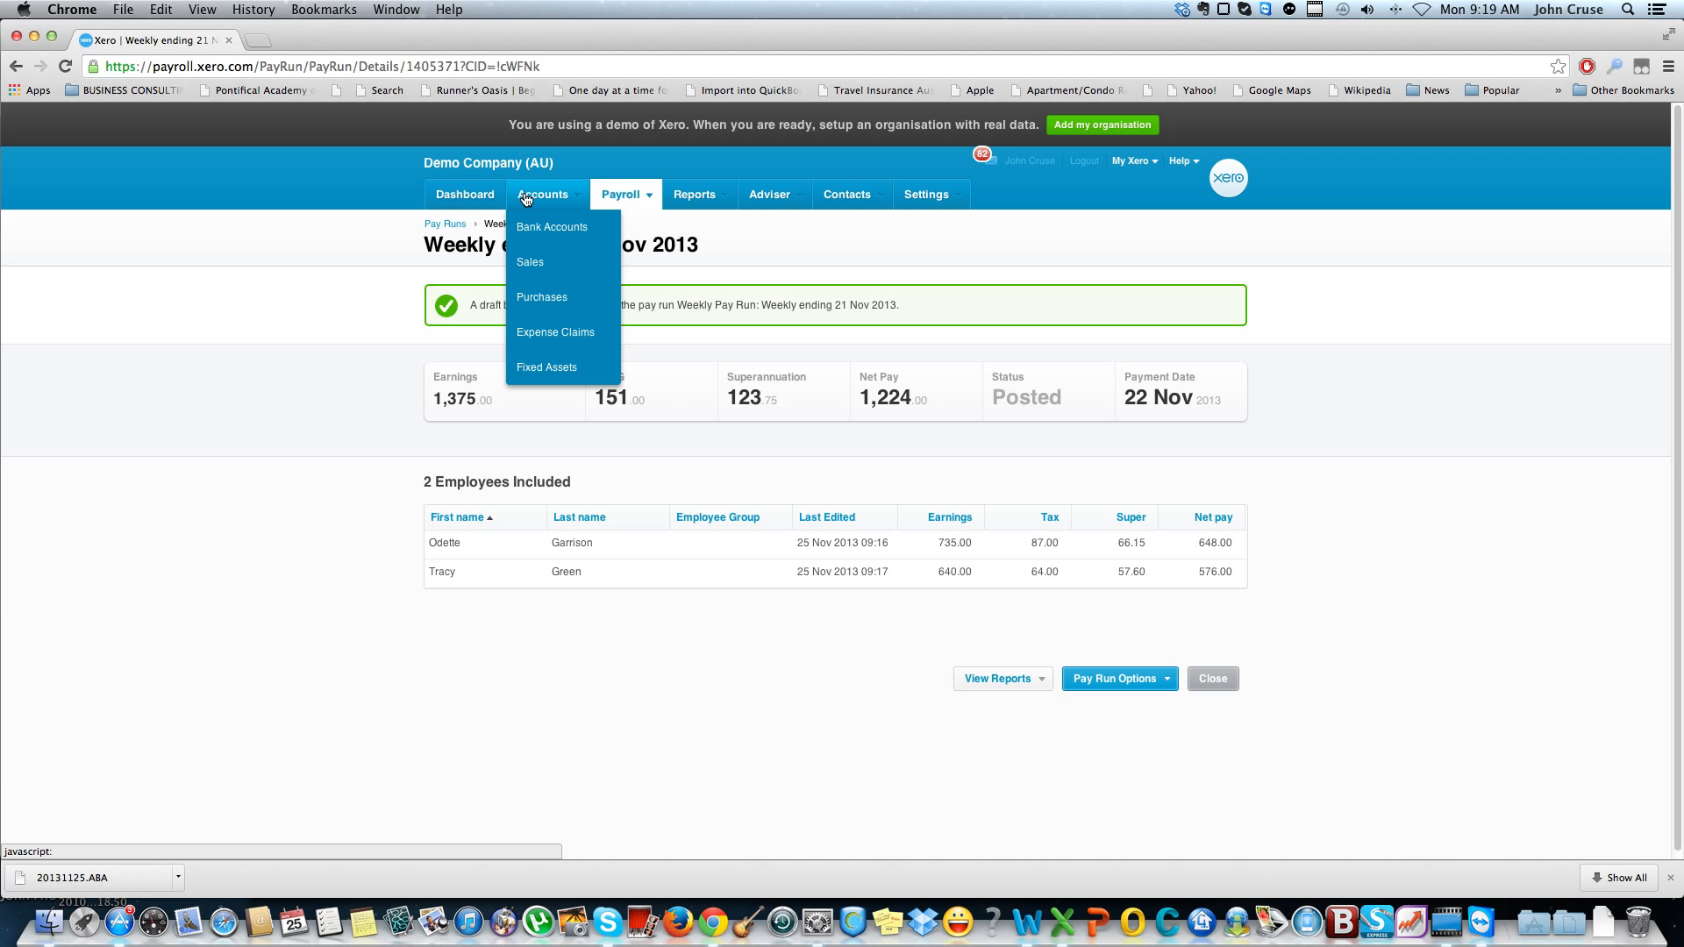
{"action": "left_click", "coordinate": [564, 299]}
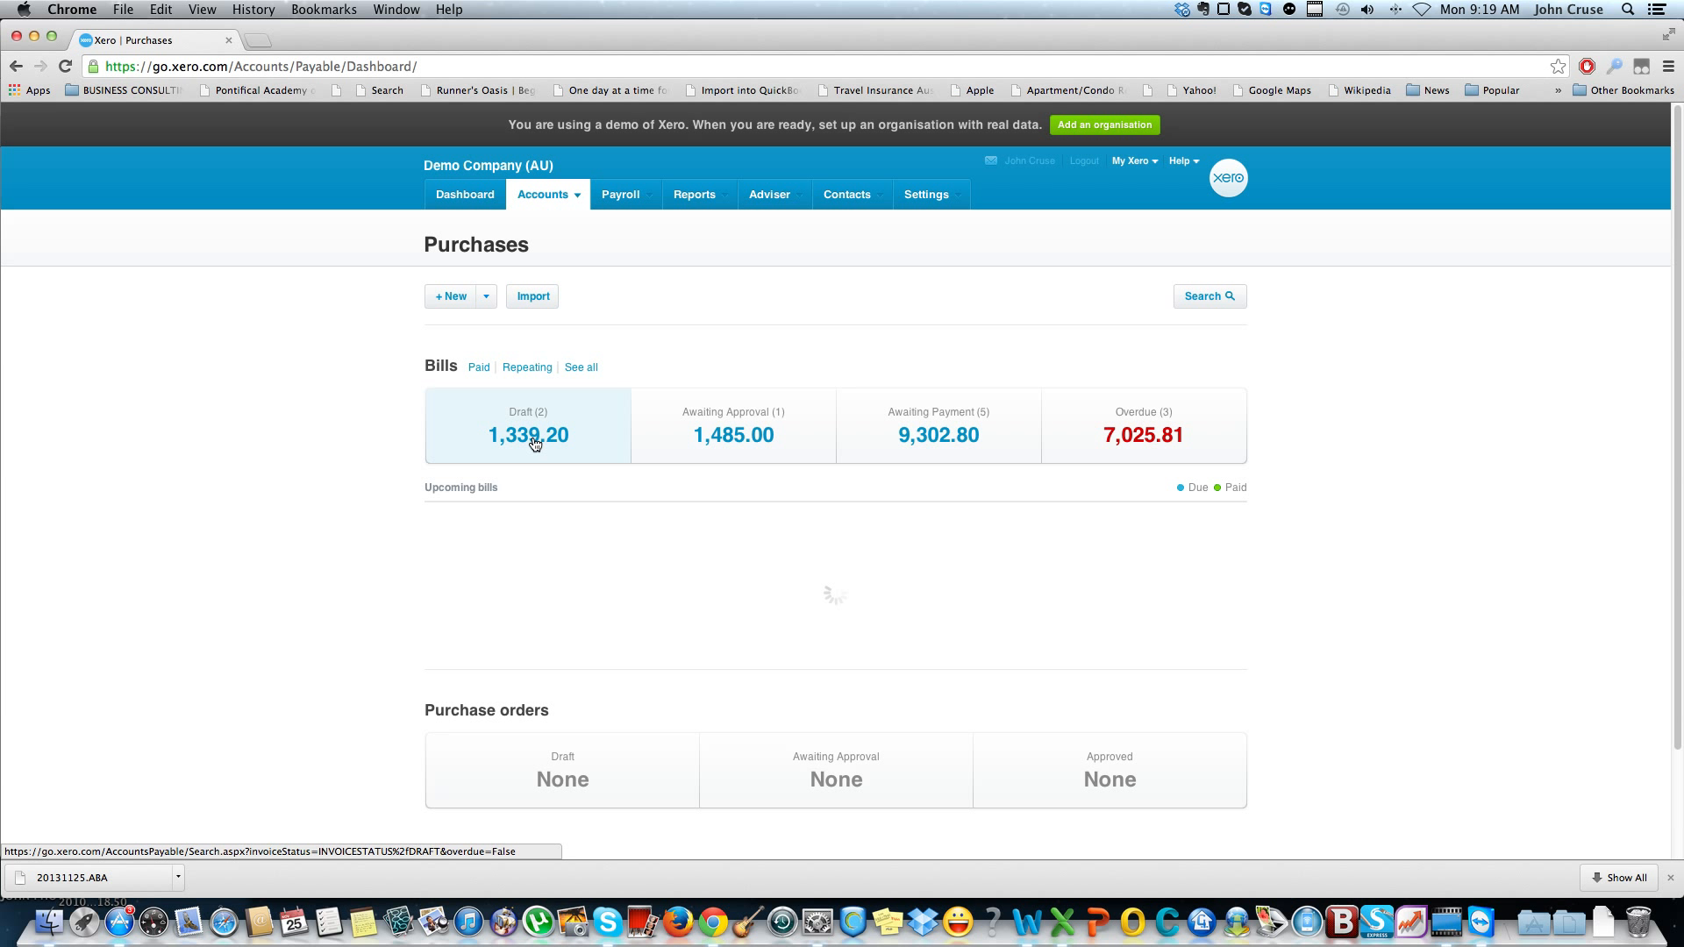
{"action": "left_click", "coordinate": [532, 440]}
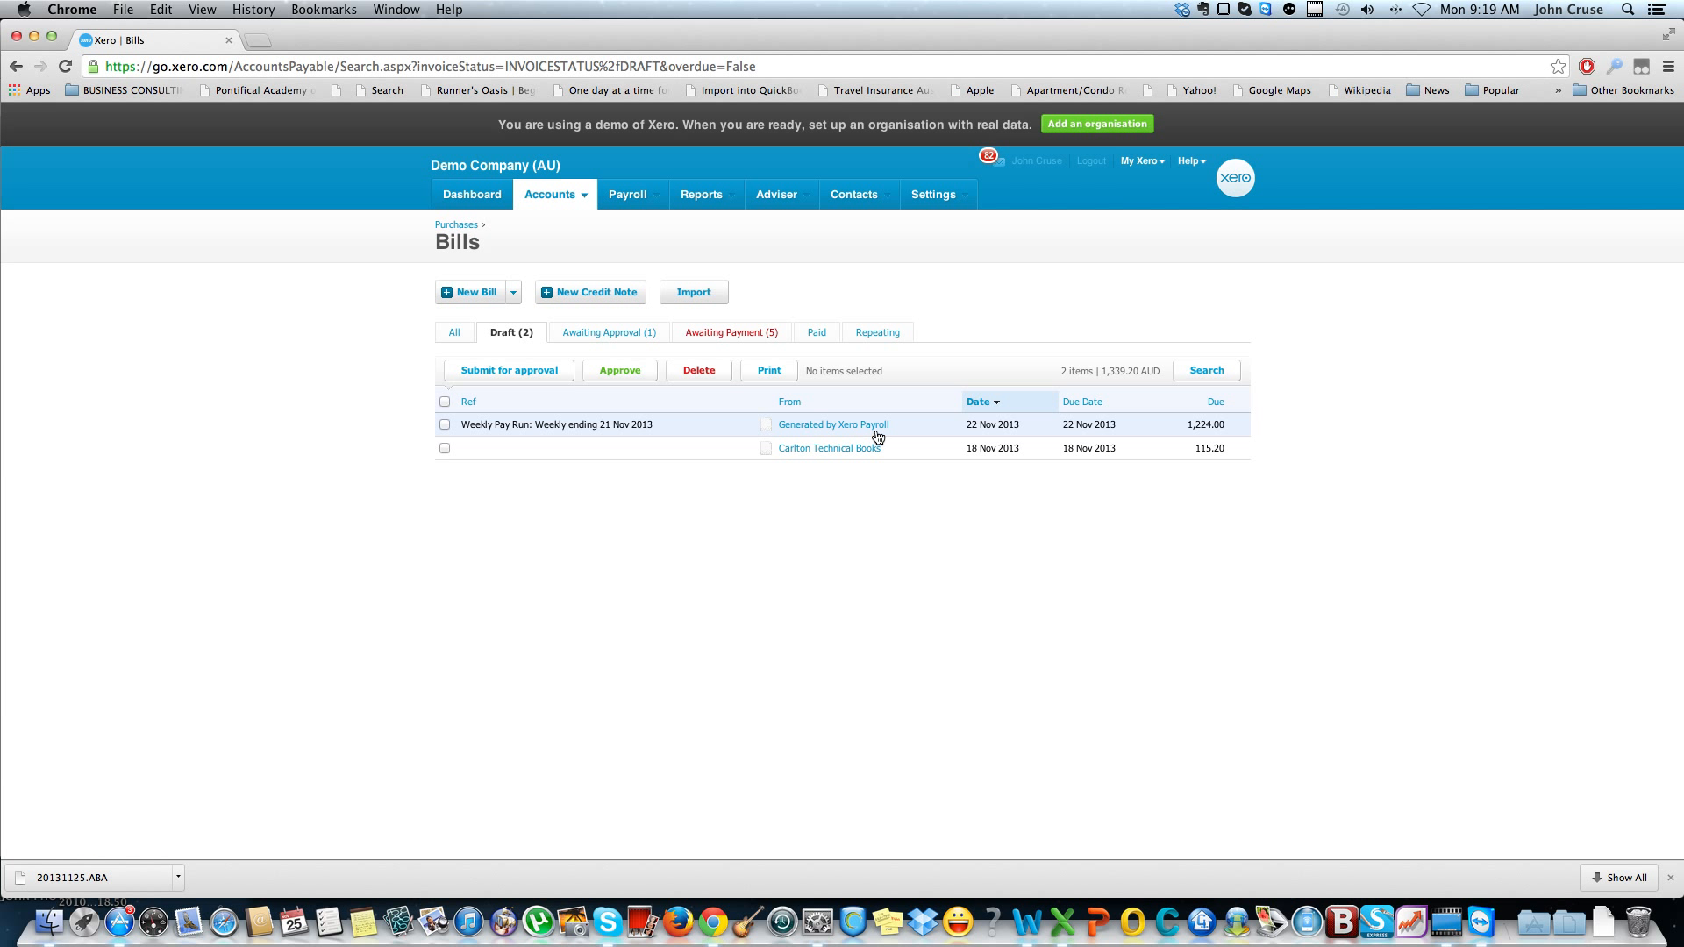
{"action": "left_click", "coordinate": [444, 425]}
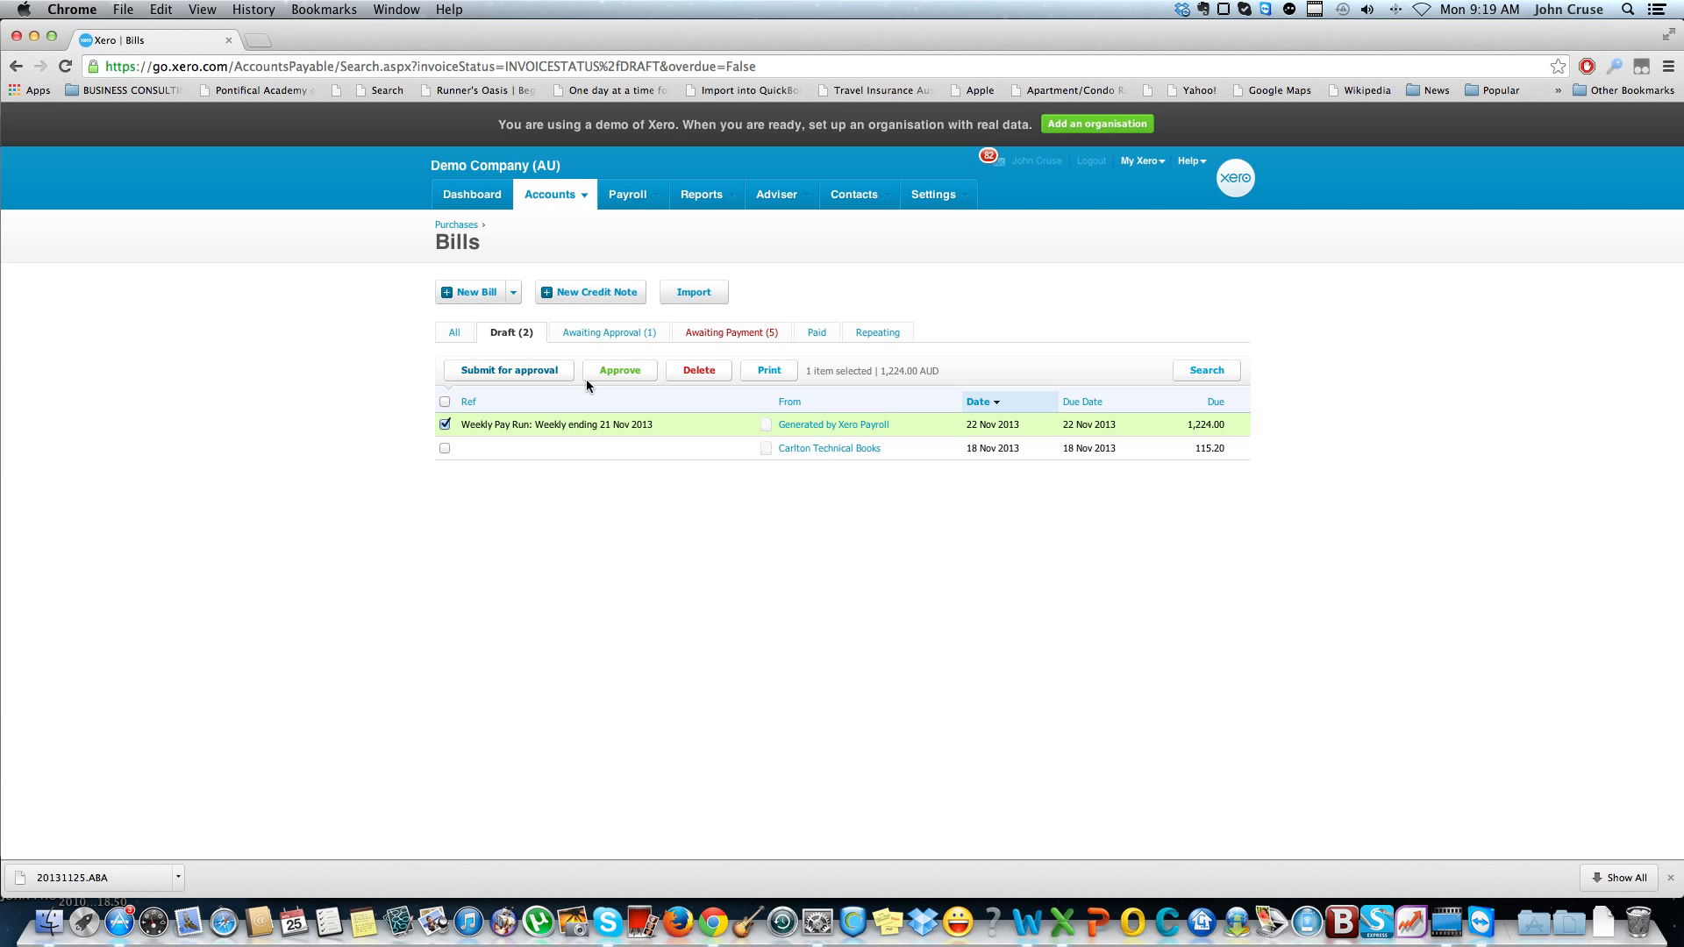
{"action": "left_click", "coordinate": [617, 370]}
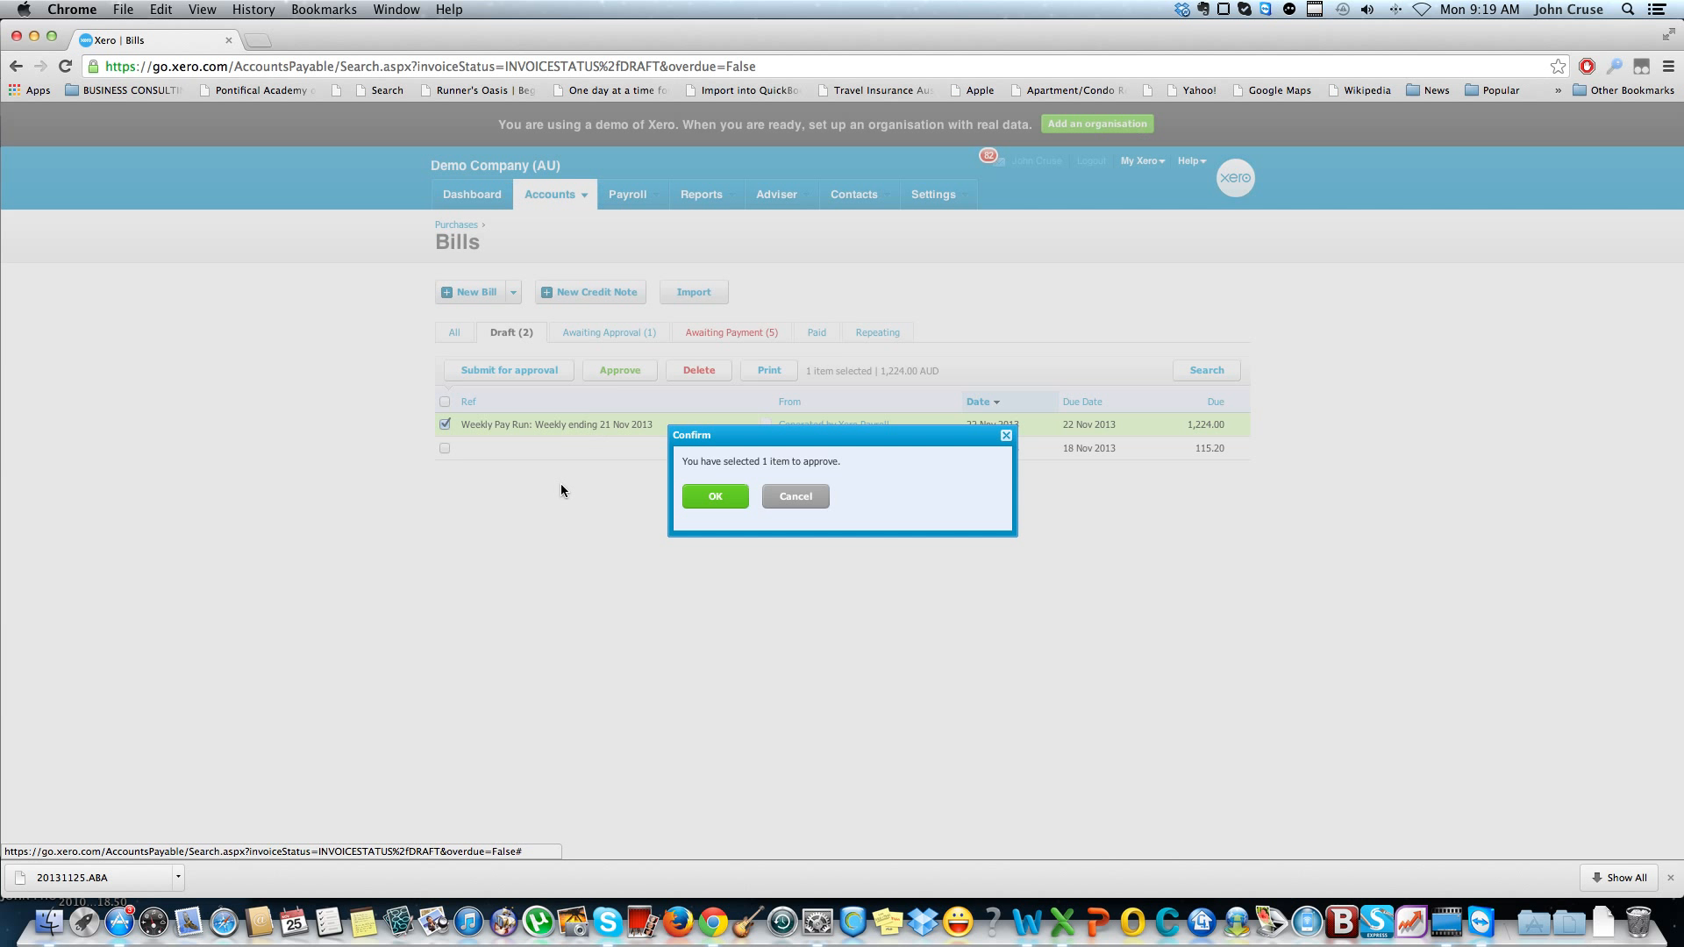
{"action": "left_click", "coordinate": [716, 498]}
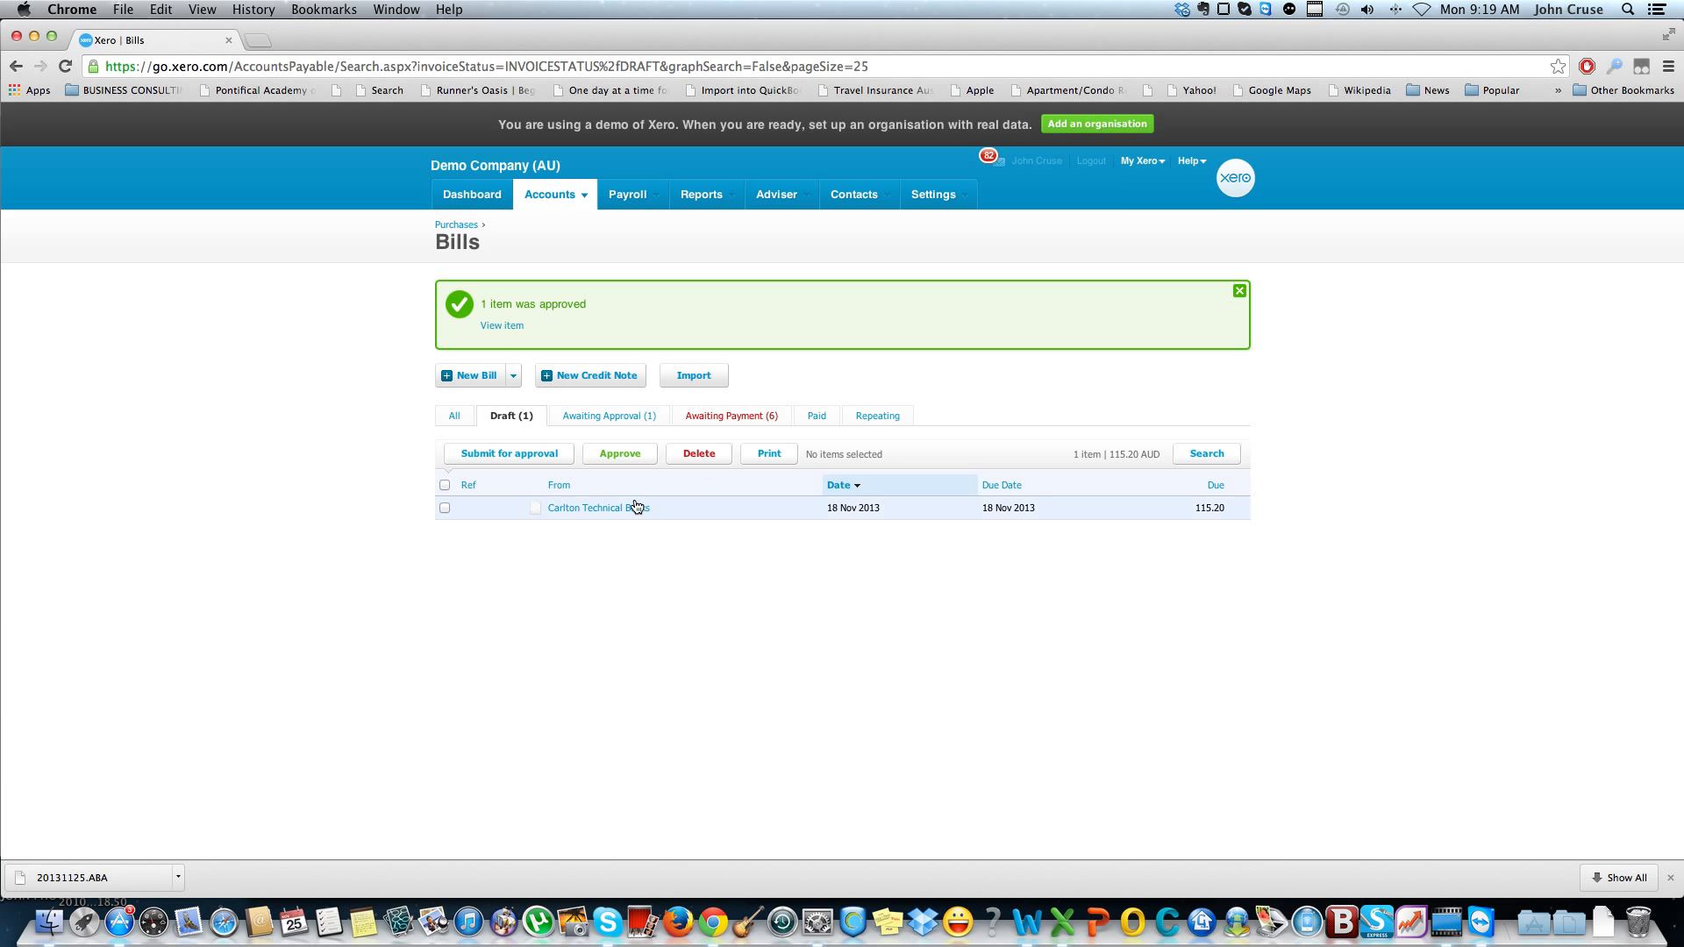
View the details of the approved weekly pay run bill among the bills awaiting payment
{"action": "left_click", "coordinate": [732, 416]}
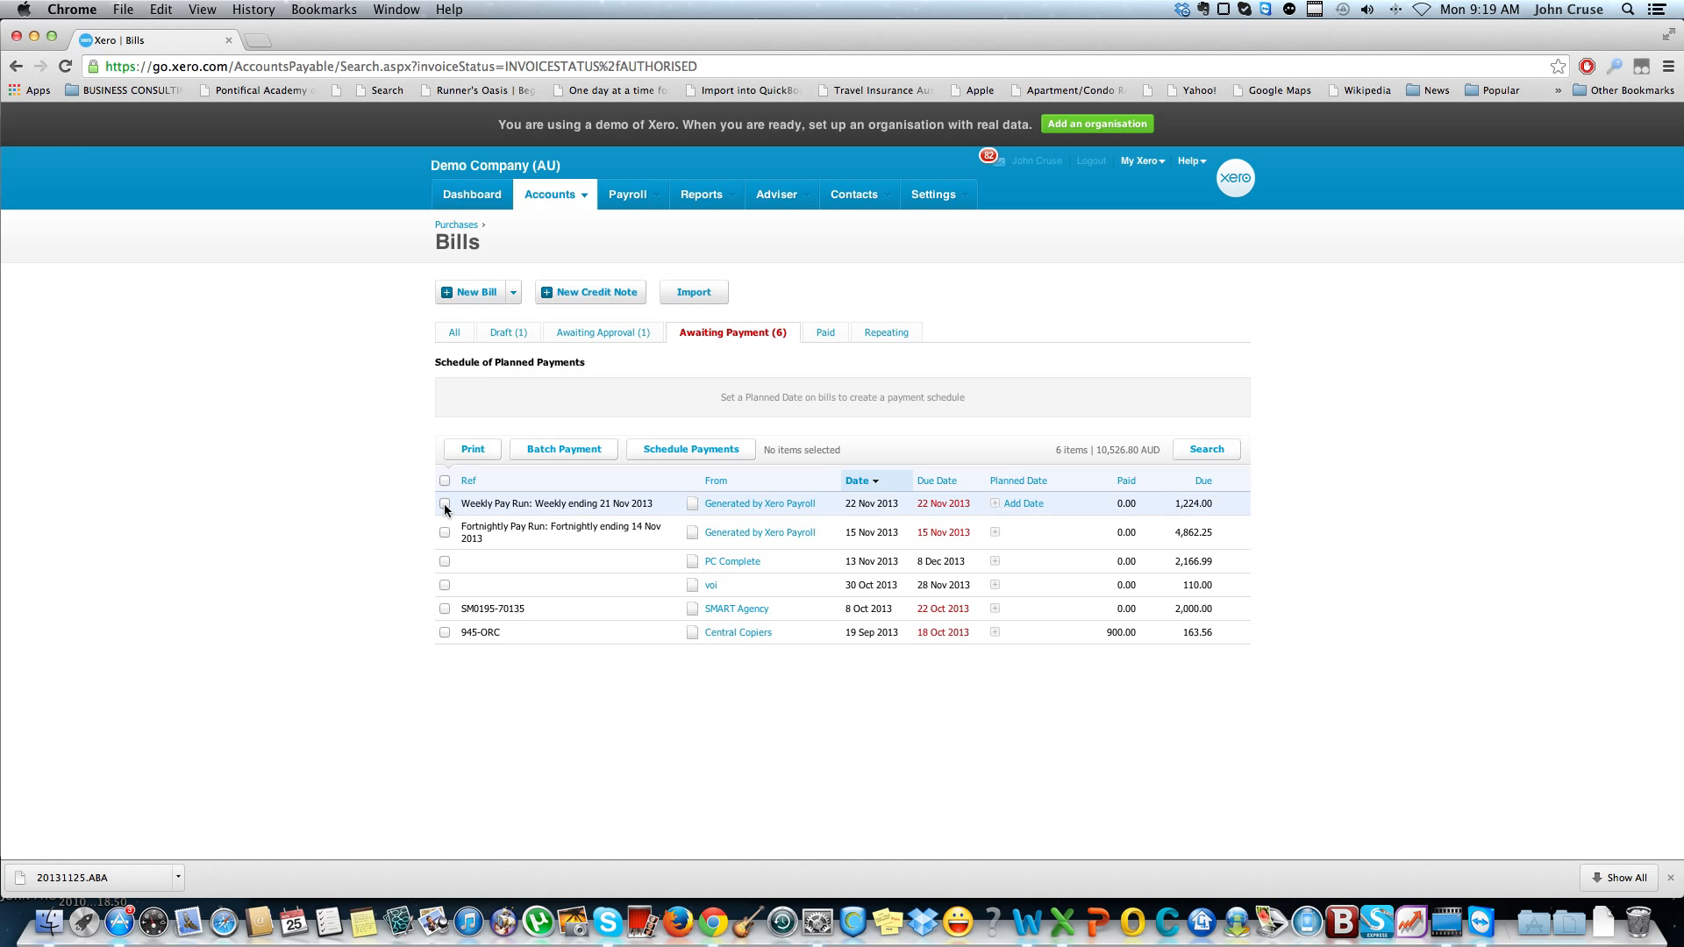
{"action": "left_click", "coordinate": [808, 509]}
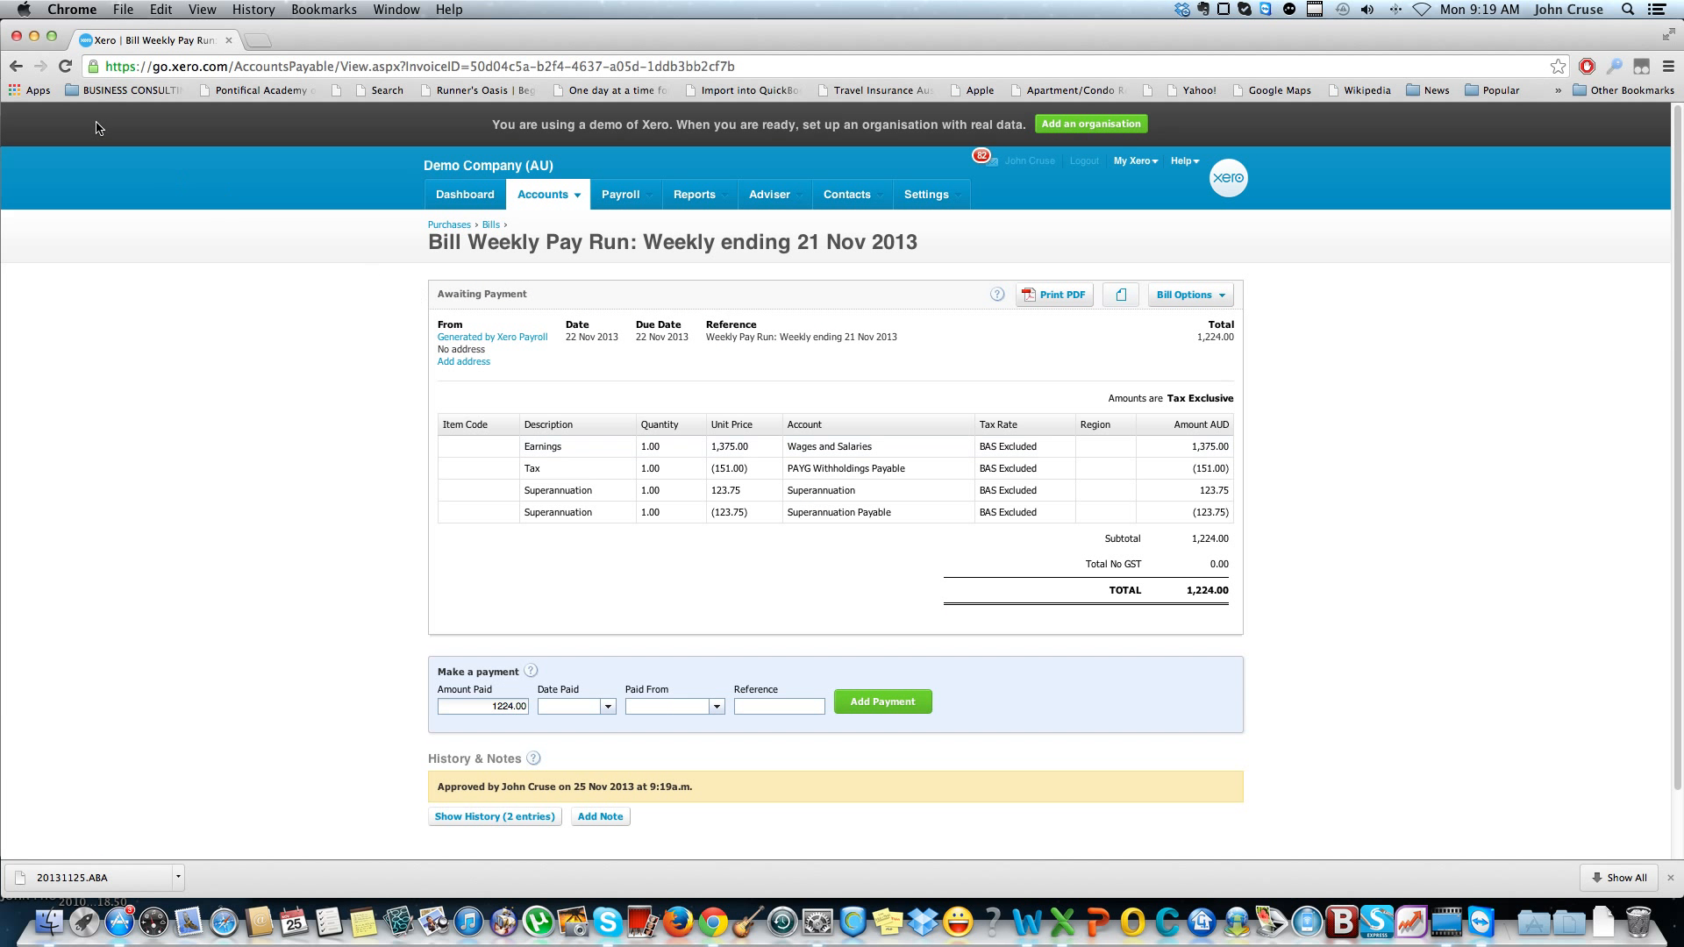
{"action": "left_click", "coordinate": [542, 194]}
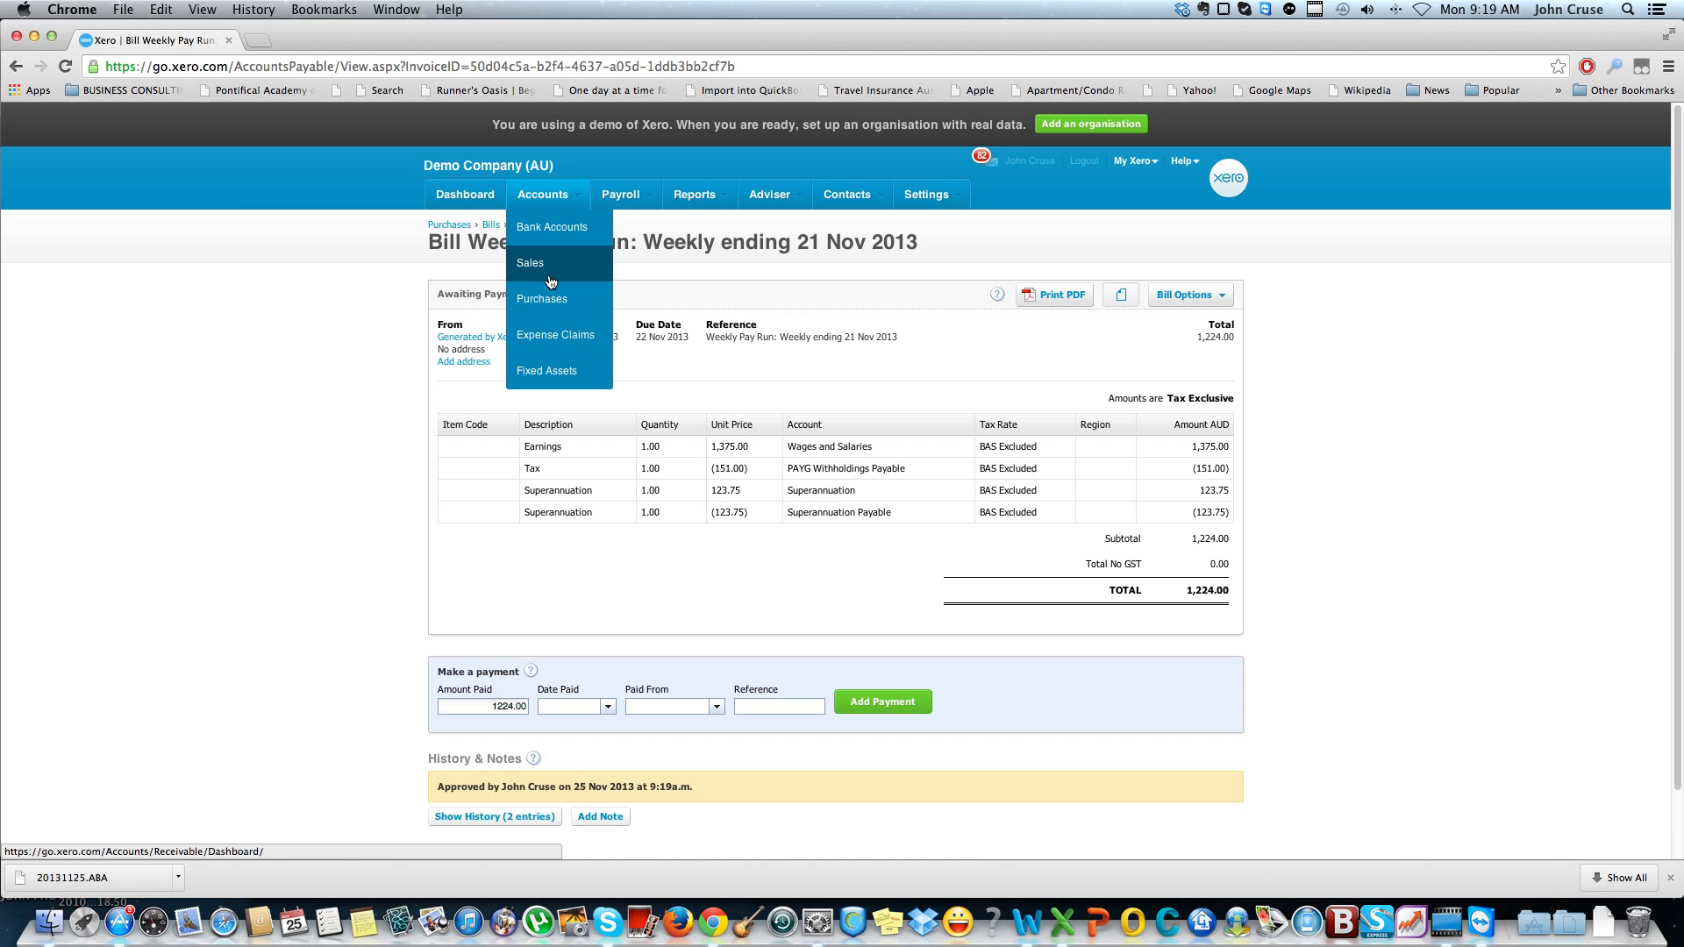
Reopen the posted pay run for the week ending 21 Nov 2013 from the pay run history
{"action": "left_click", "coordinate": [620, 194]}
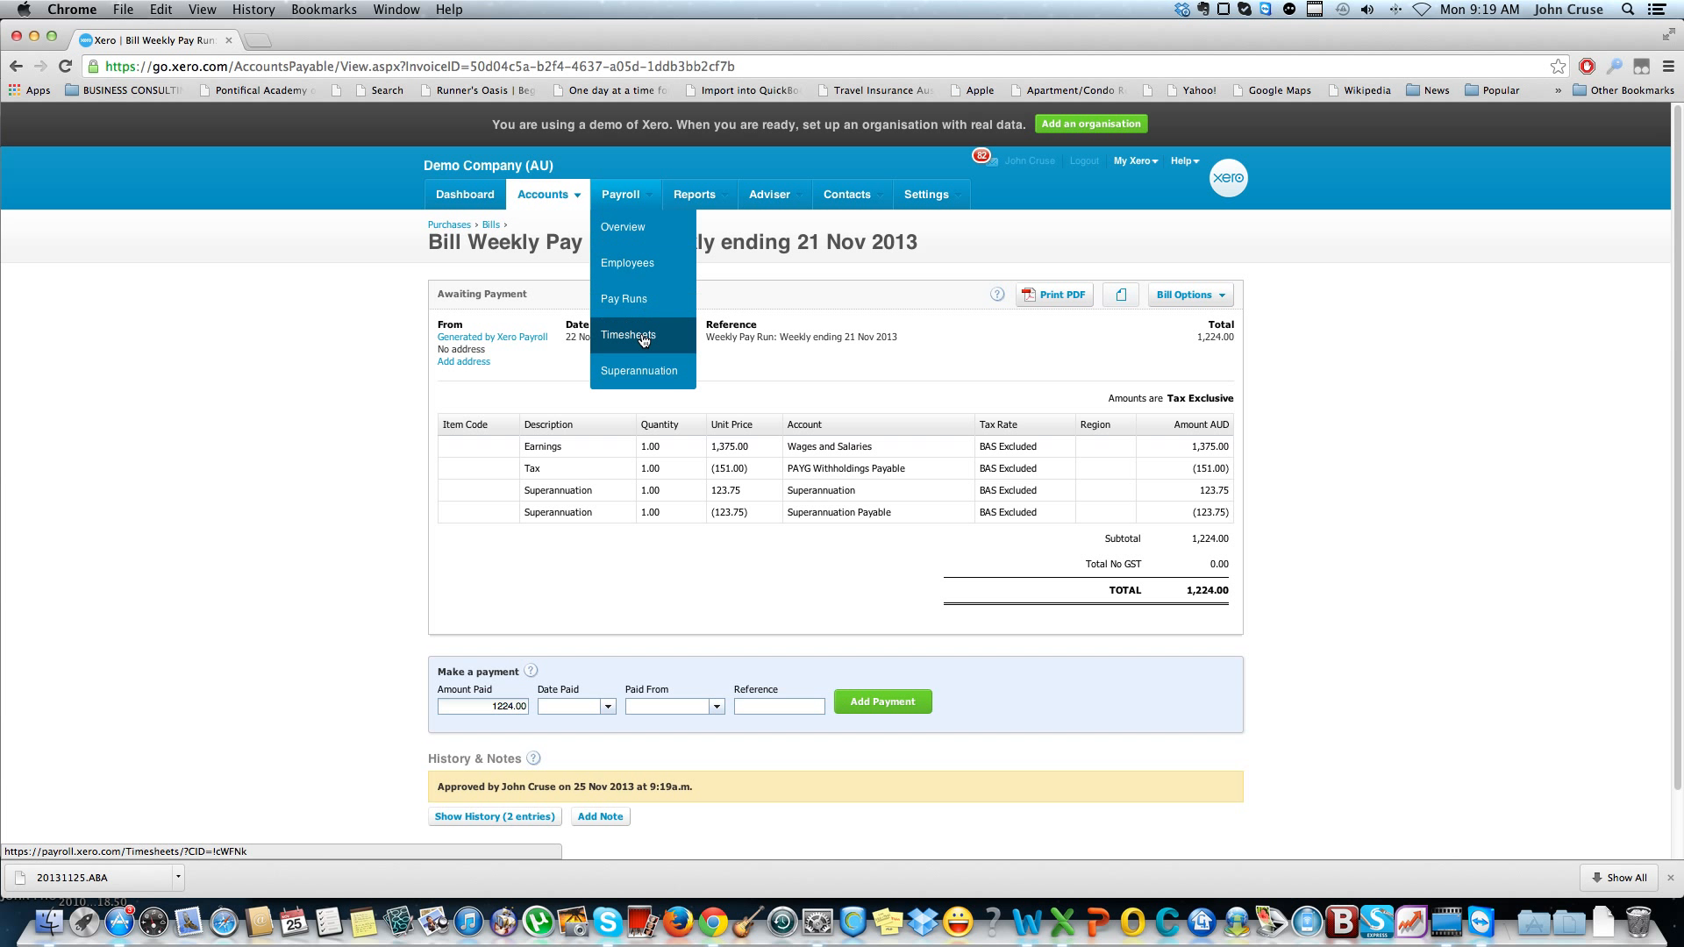
{"action": "left_click", "coordinate": [638, 306]}
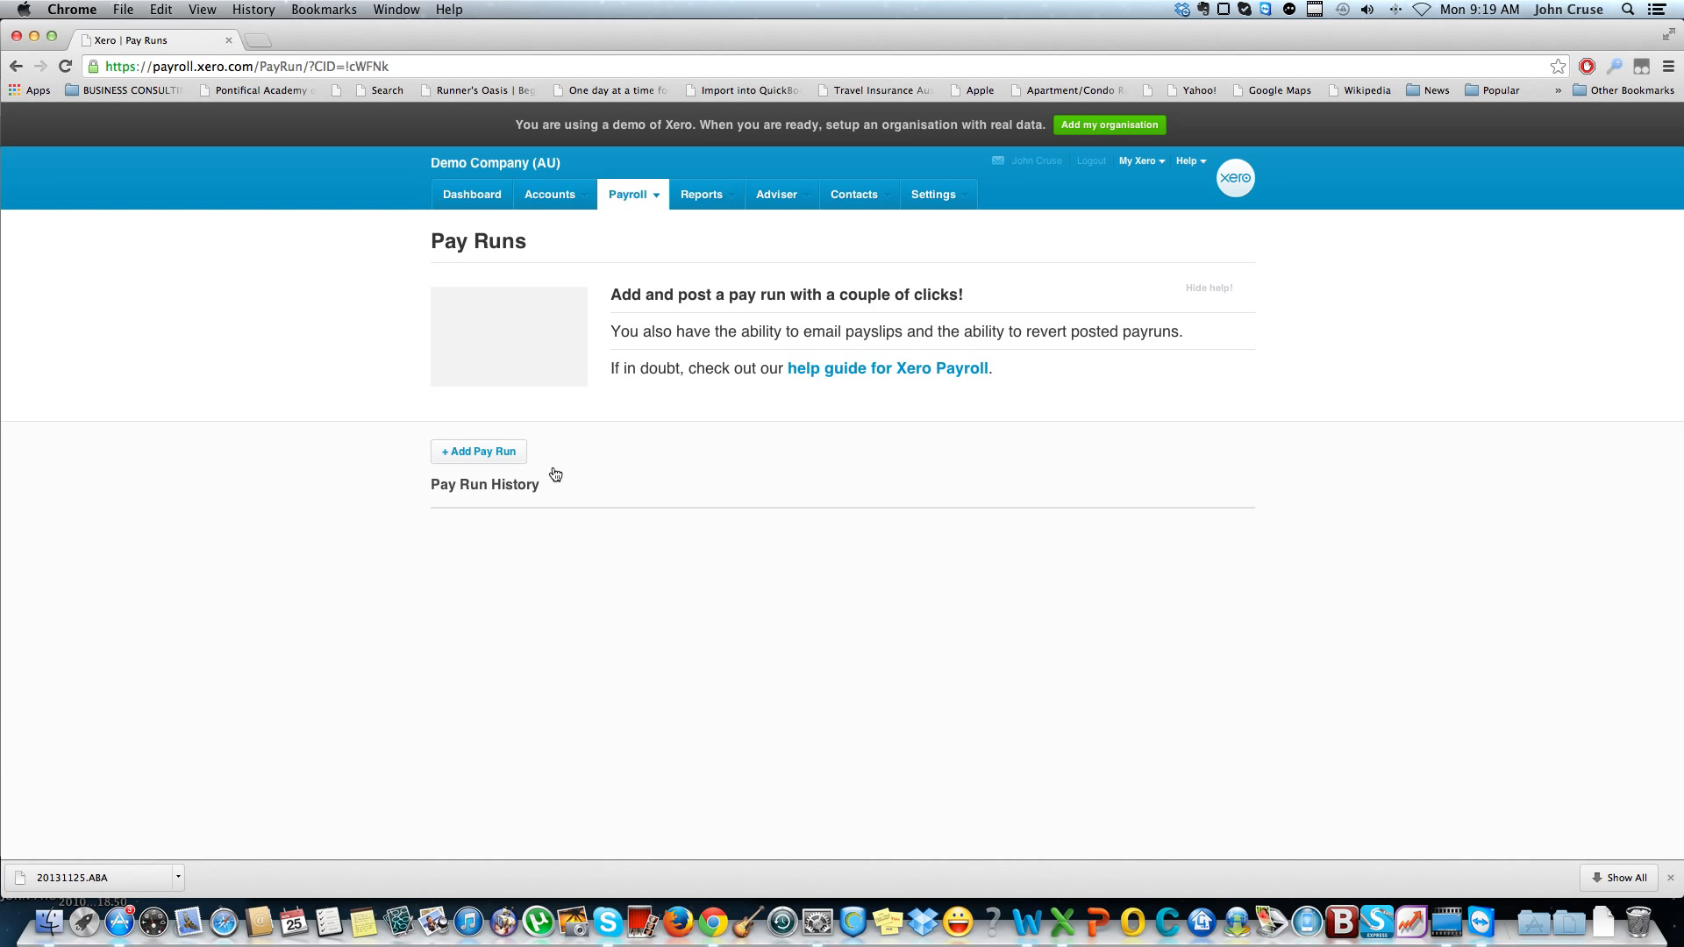
{"action": "left_click", "coordinate": [641, 552]}
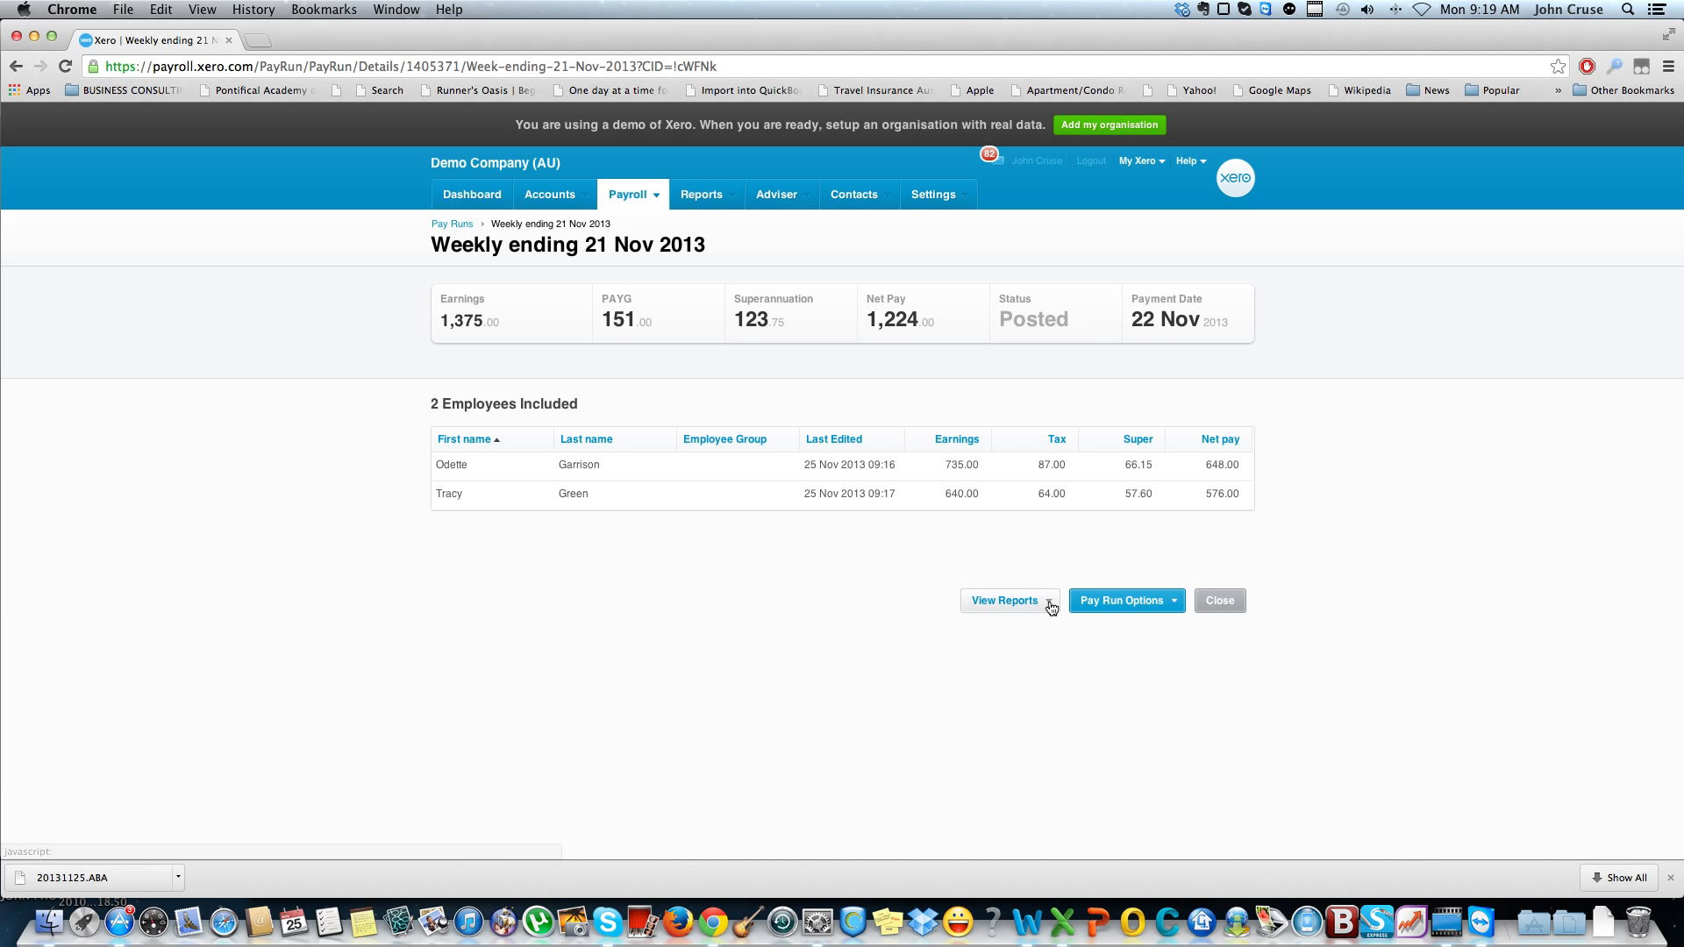
Try to download the ABA file for the posted weekly pay run
{"action": "left_click", "coordinate": [1112, 602]}
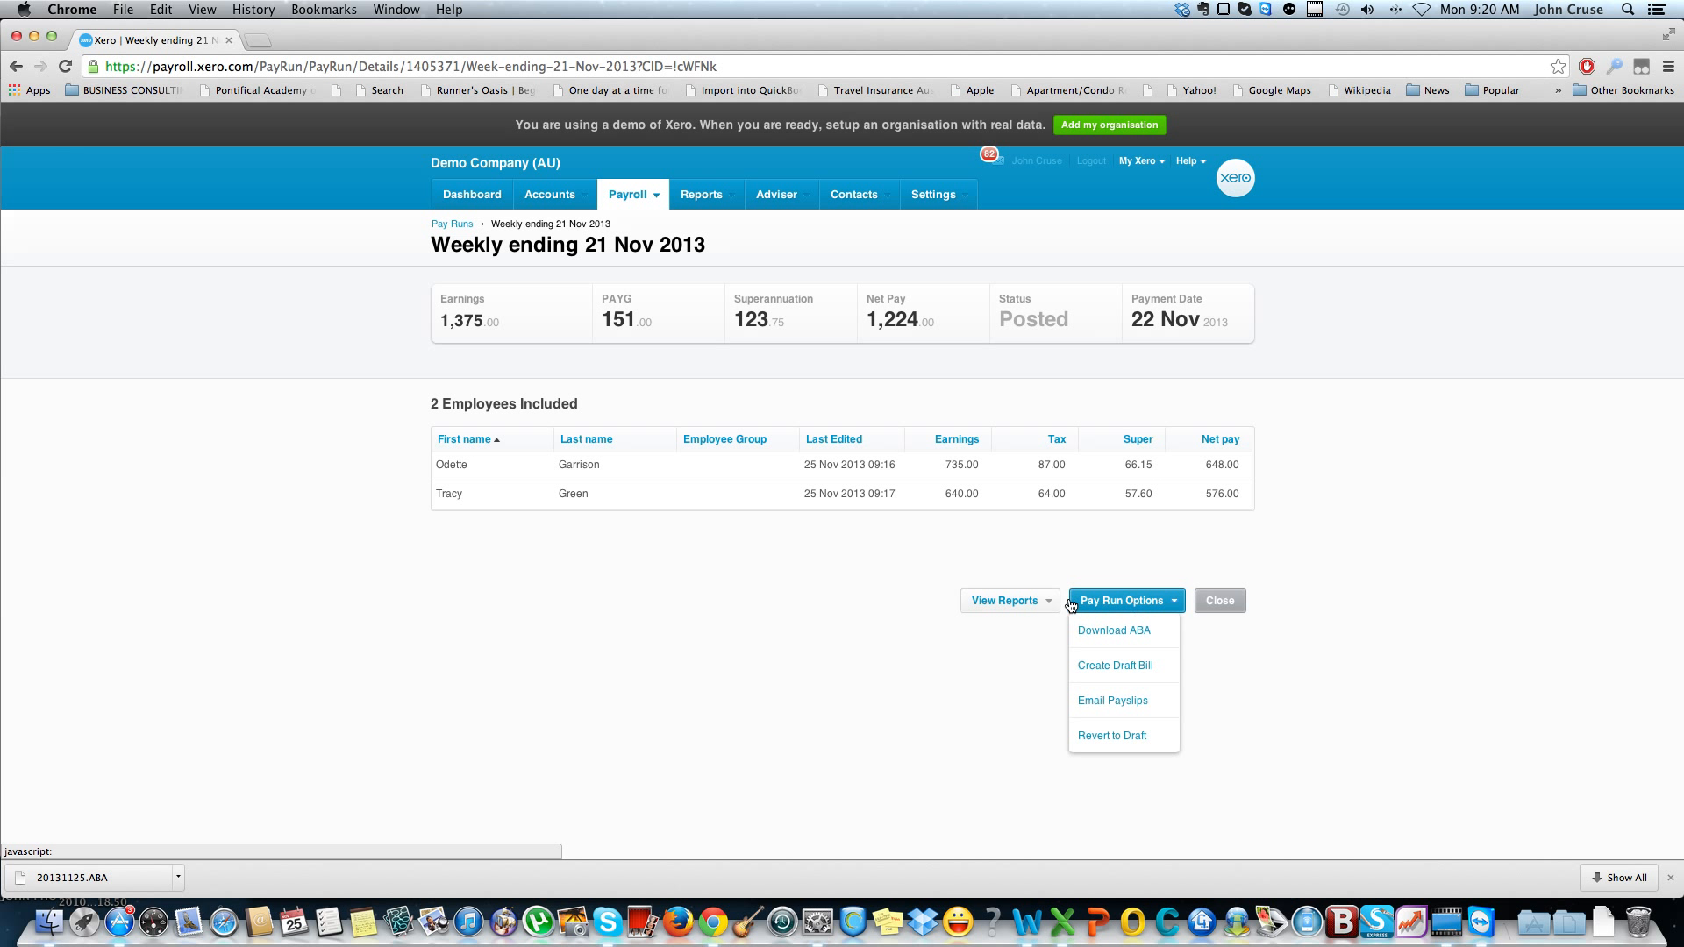
{"action": "left_click", "coordinate": [1112, 631]}
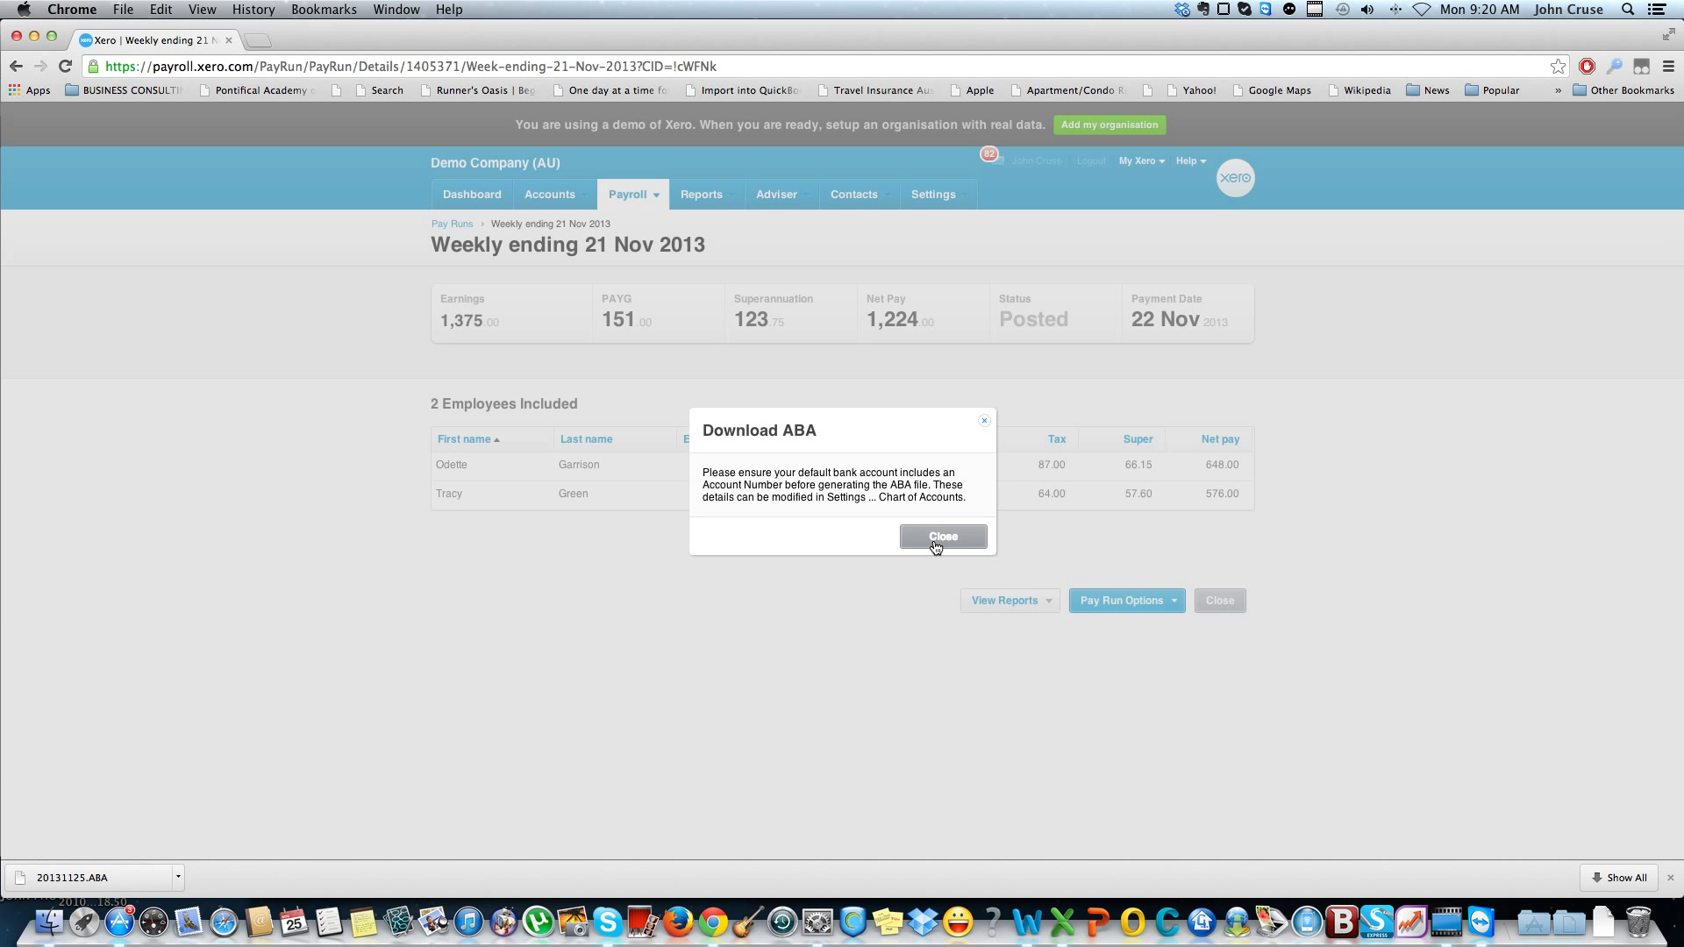
{"action": "left_click", "coordinate": [936, 539]}
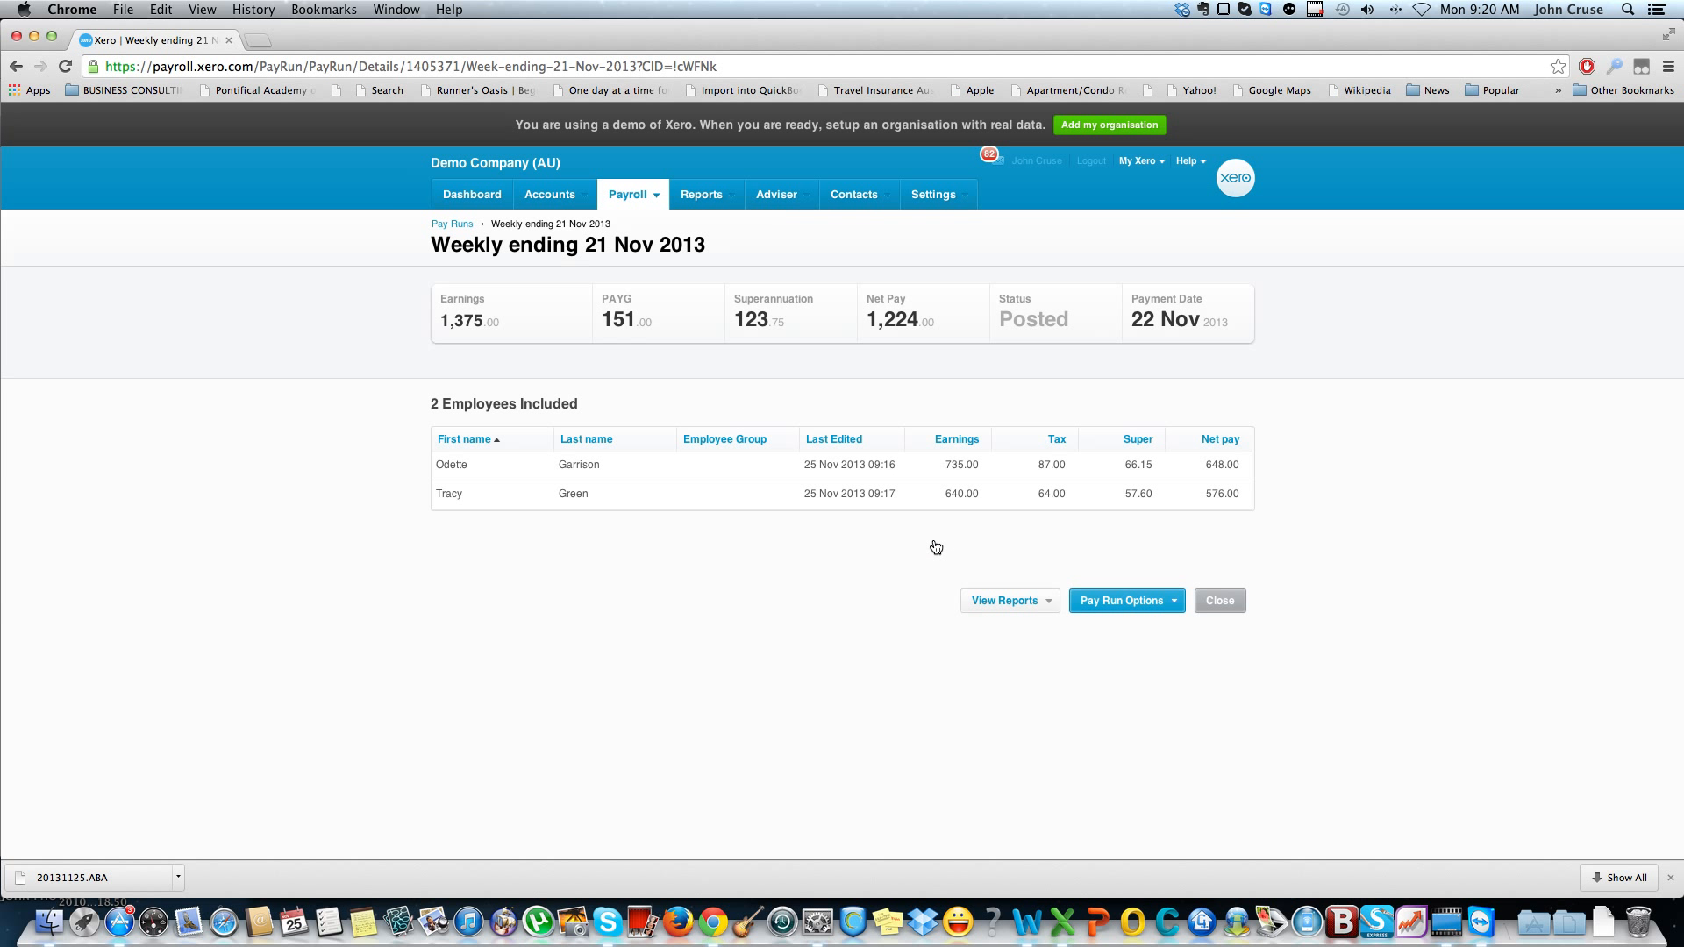
{"action": "left_click", "coordinate": [1108, 608]}
{"action": "left_click", "coordinate": [1114, 637]}
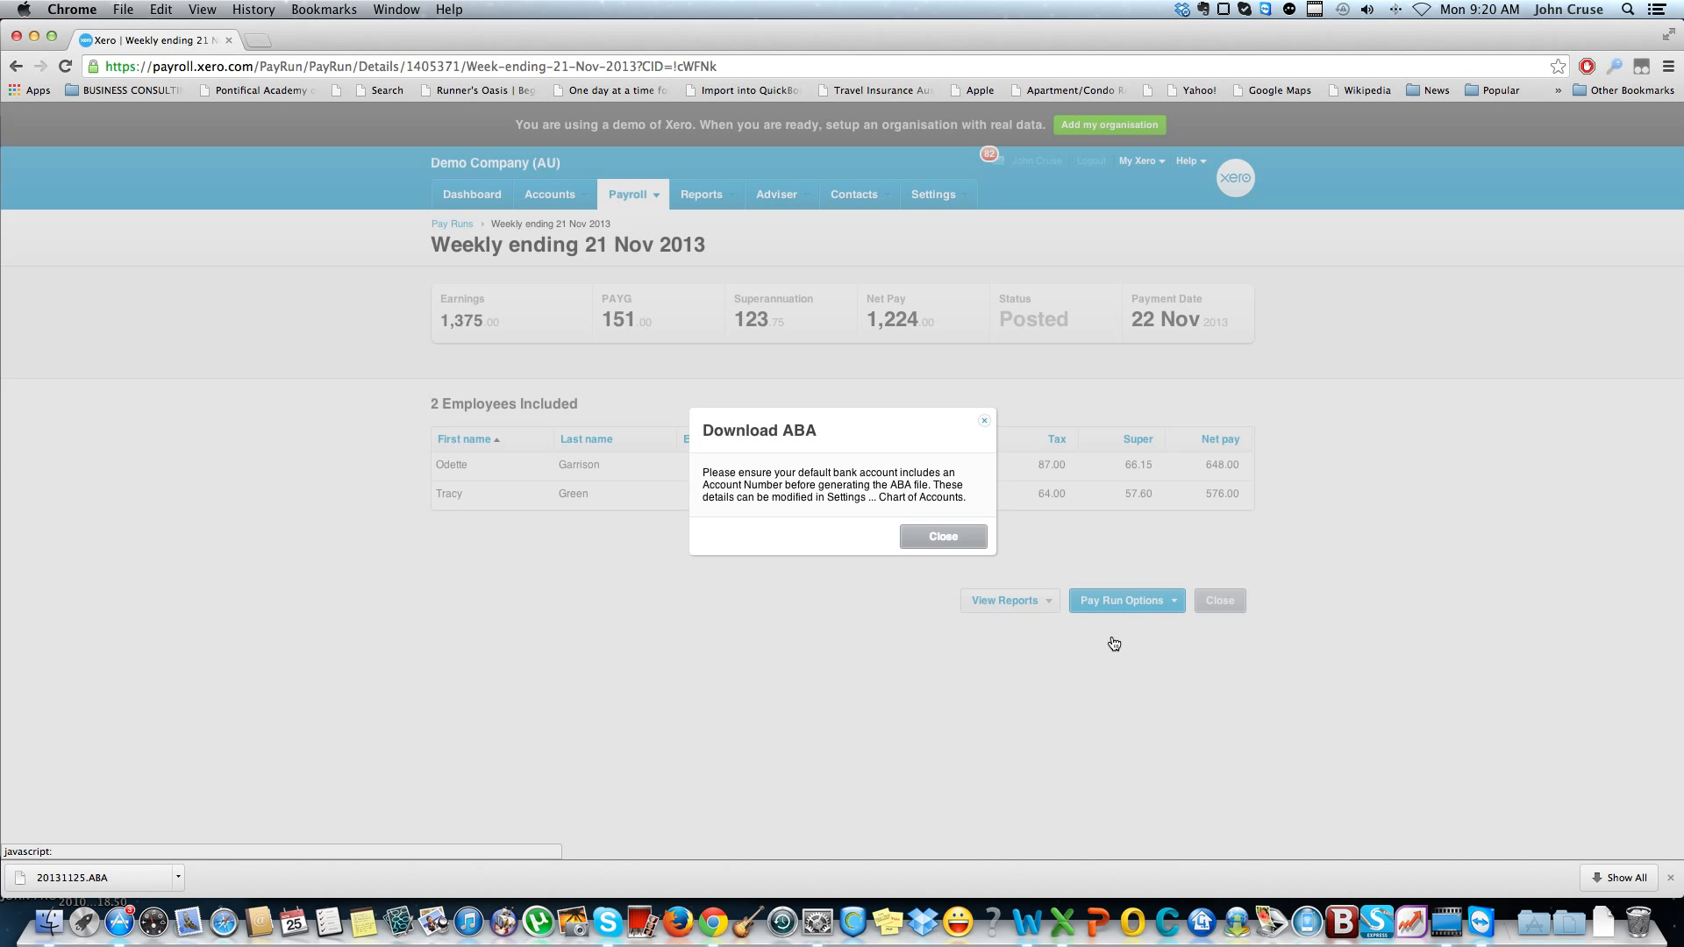
{"action": "left_click", "coordinate": [985, 421]}
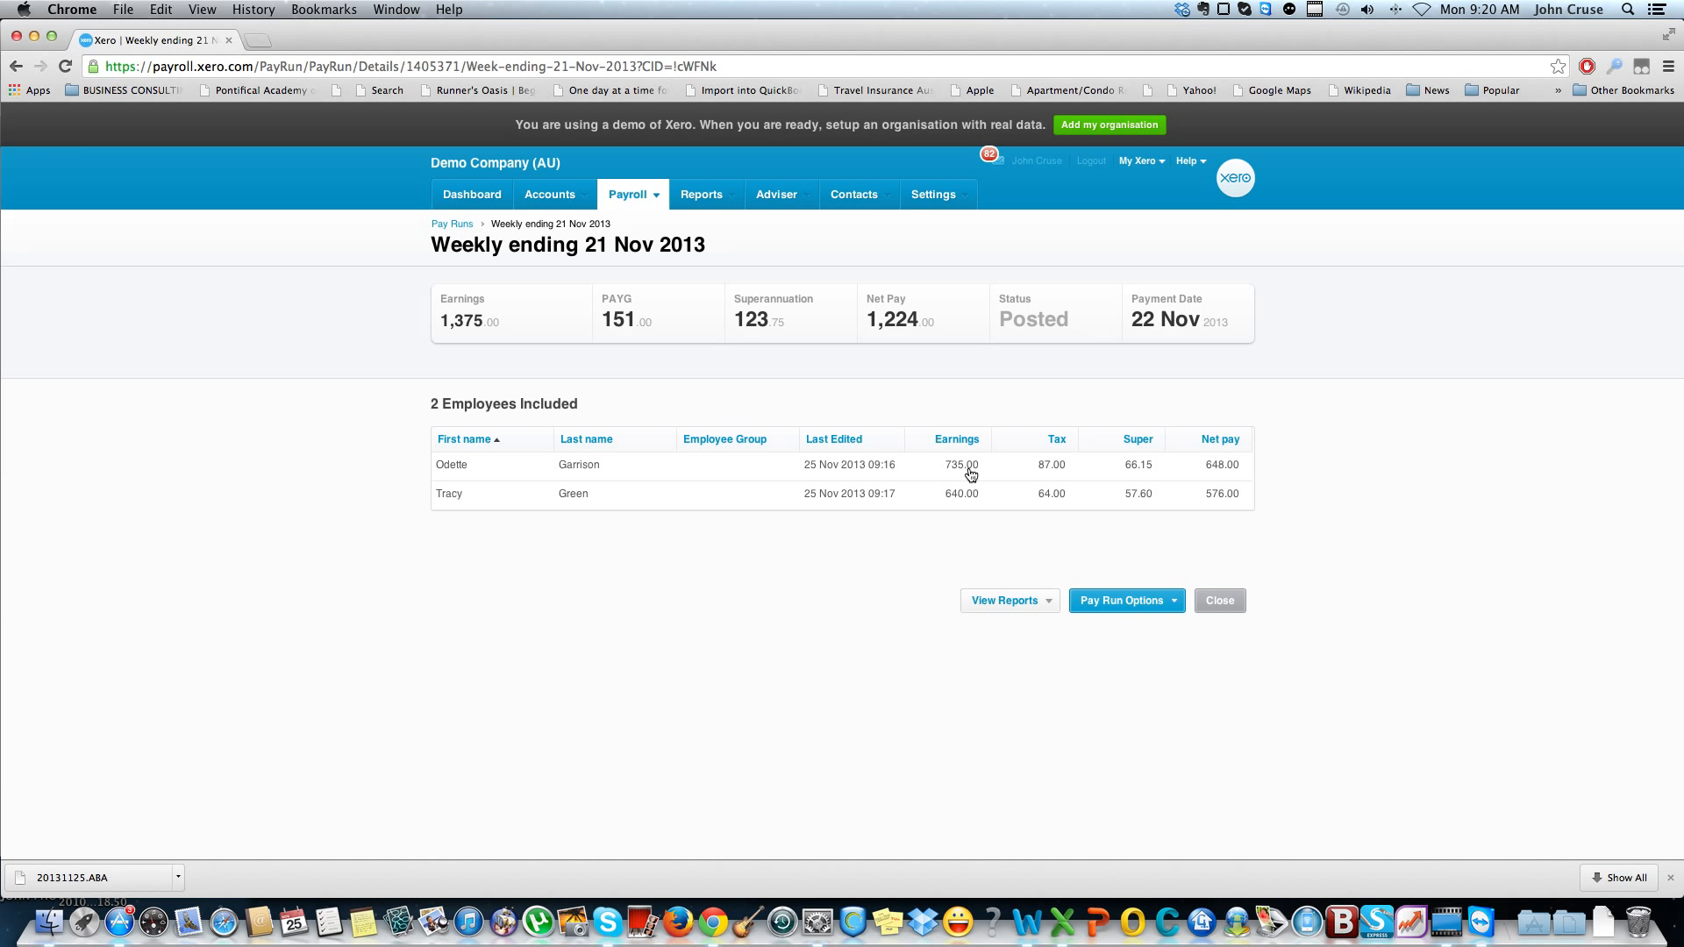